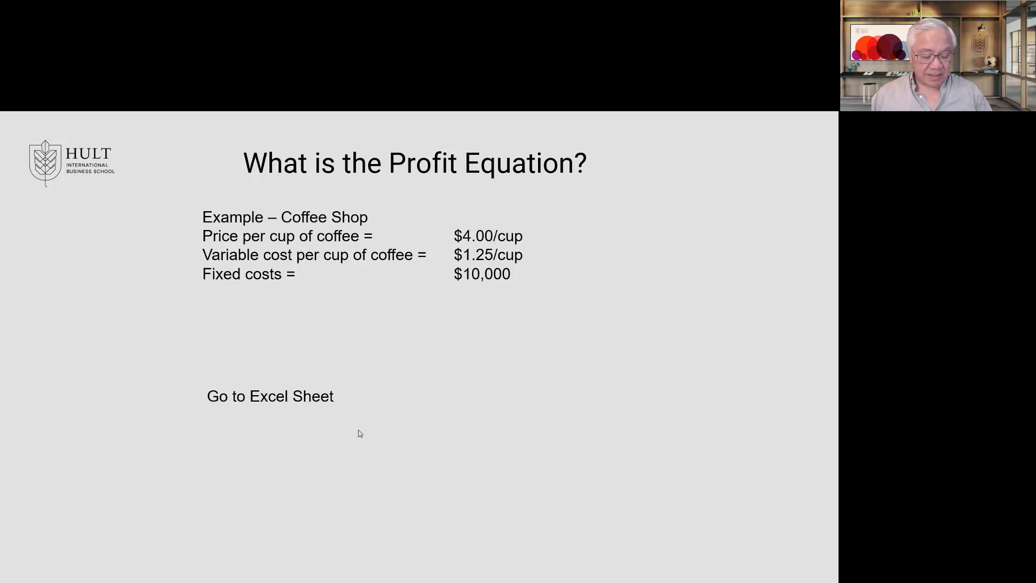
- Switch from the profit-equation slide to the Excel CVP Analysis workbook
key("alt+Tab")
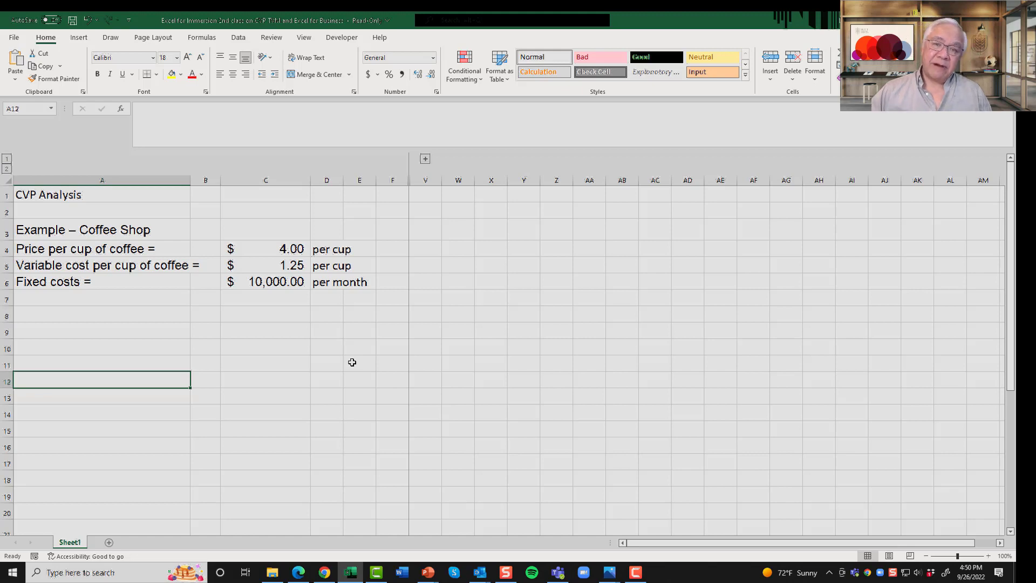
- Enter 'Profit= Rev - costs' in A8, then begin 'Profit =' in A10
key("Up")
key("Up")
key("Up")
key("Up")
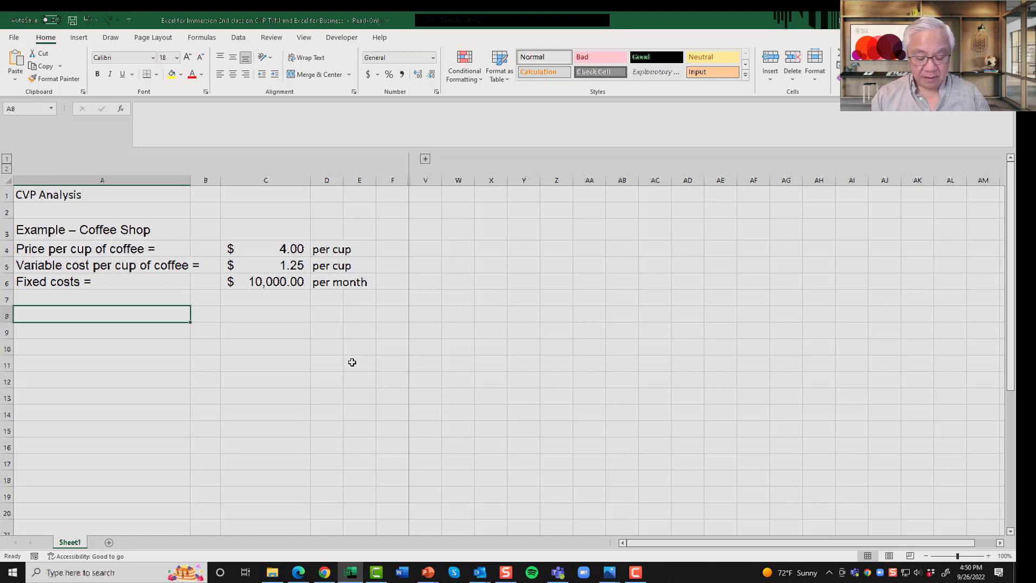
type("Profit")
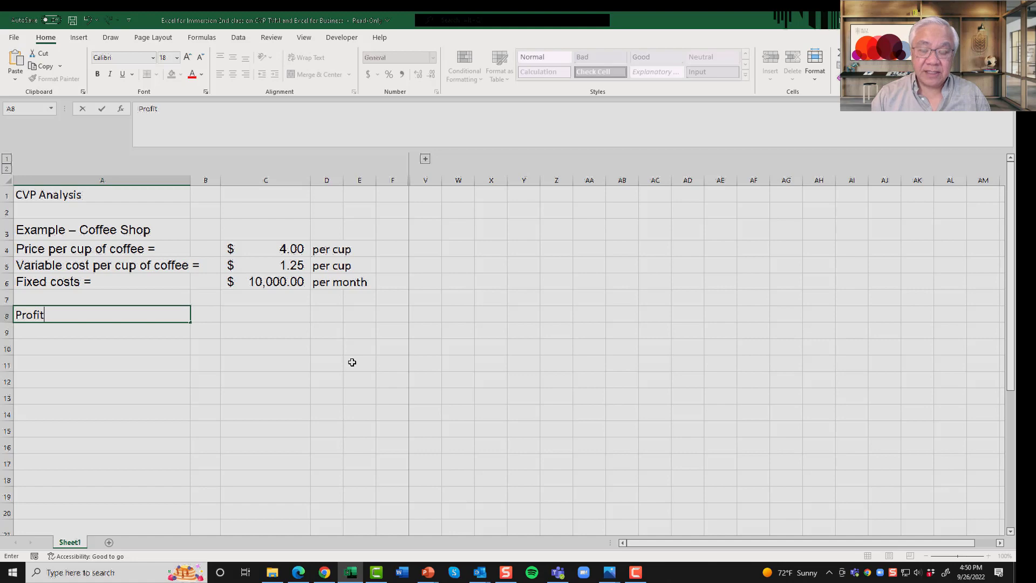
type("= Re")
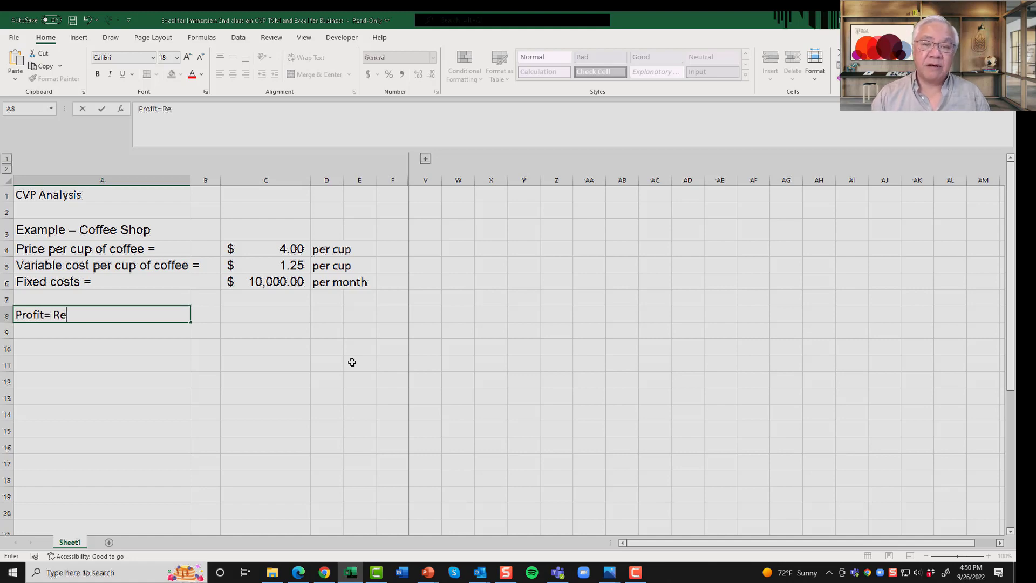
type("v - costs")
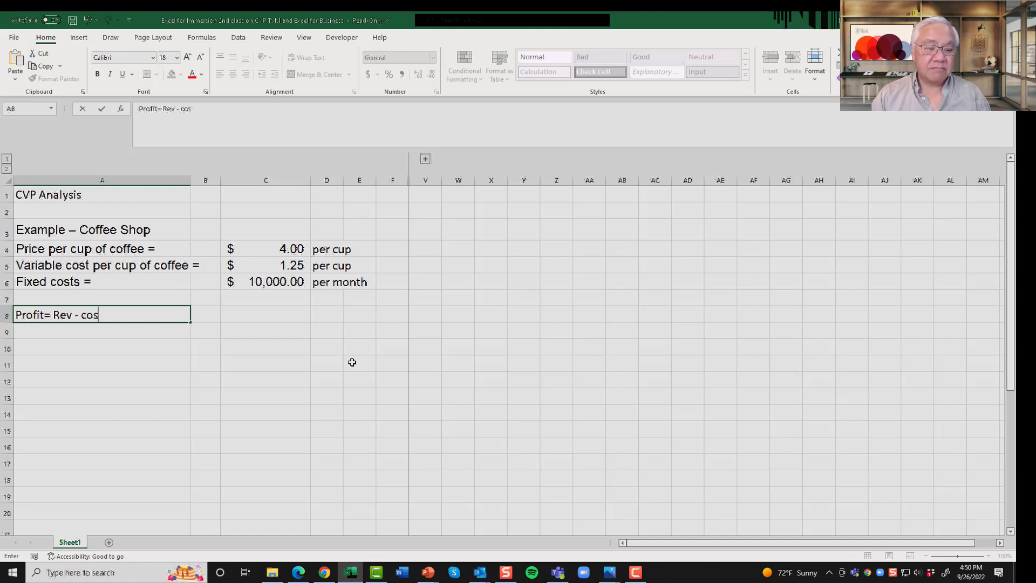
key("Return")
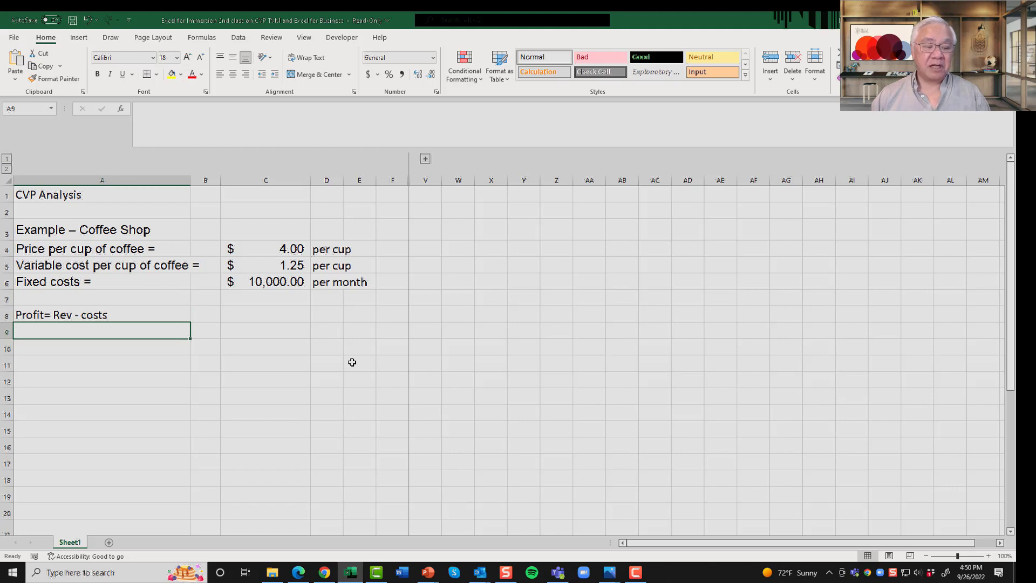
key("Return")
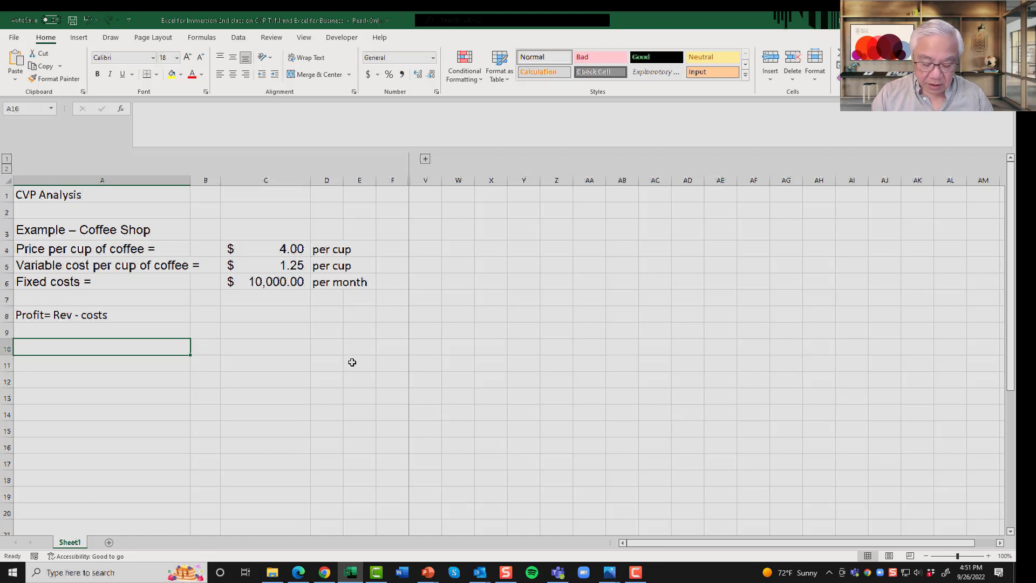
type("Profit ")
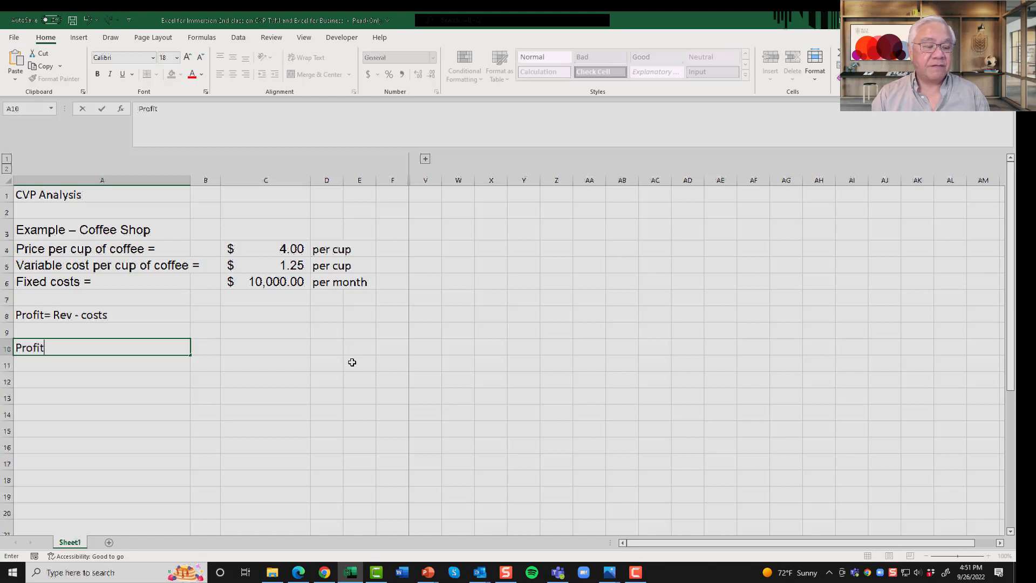
type("=")
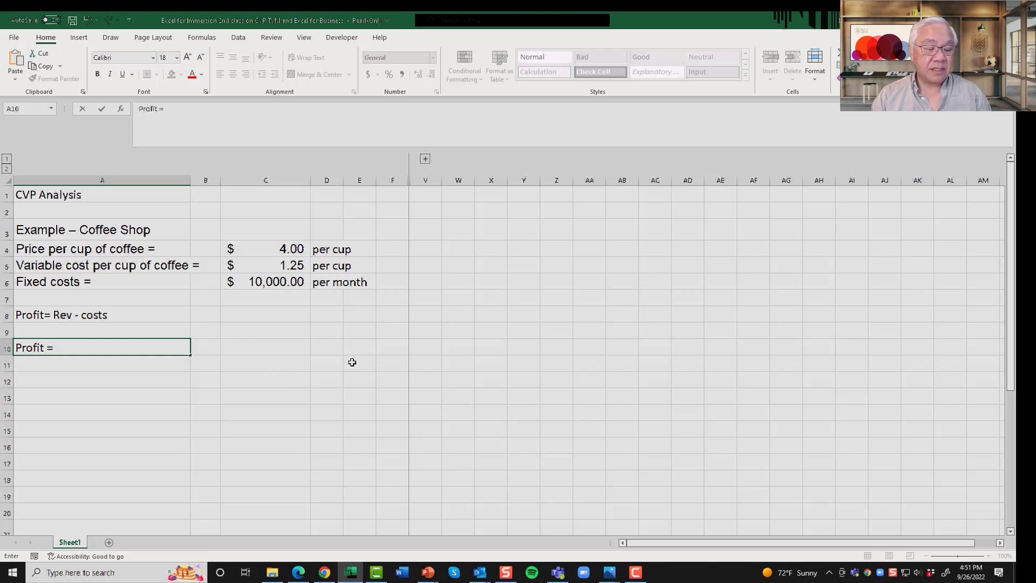
- Complete A10 as 'Profit = 4 x Q -1.25 x Q - 10,000'
type("4 x Q")
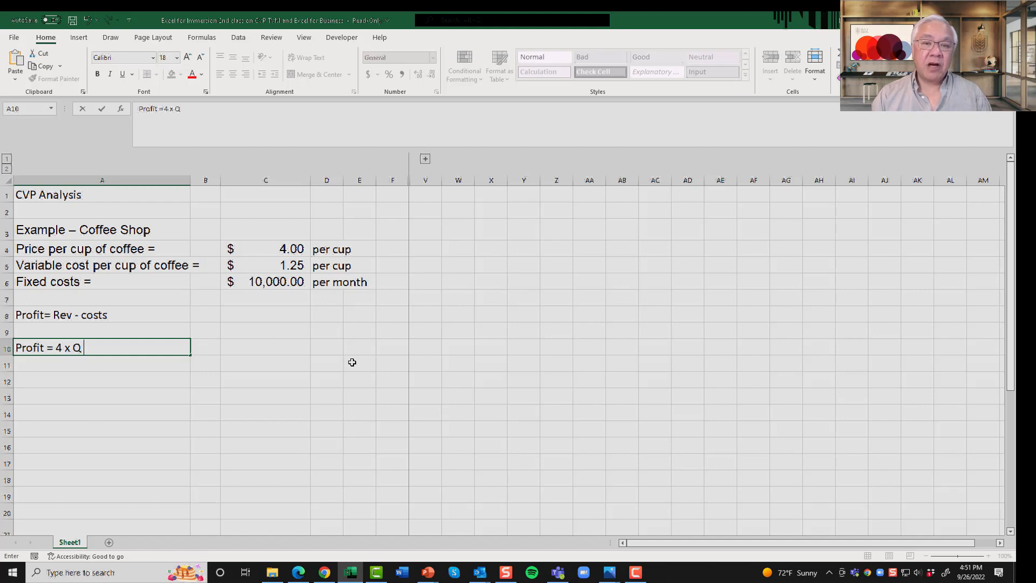
type(" -")
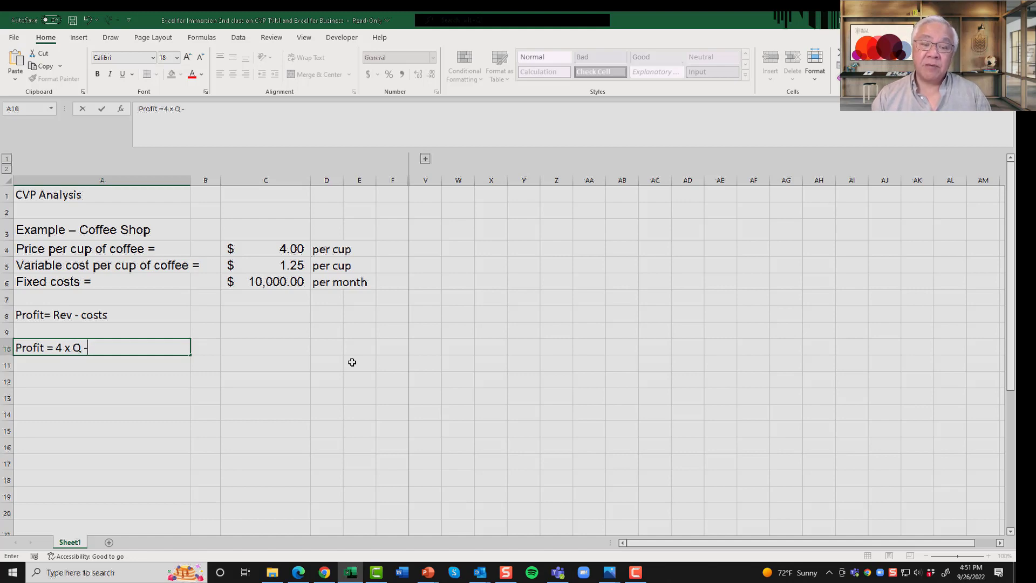
type("1")
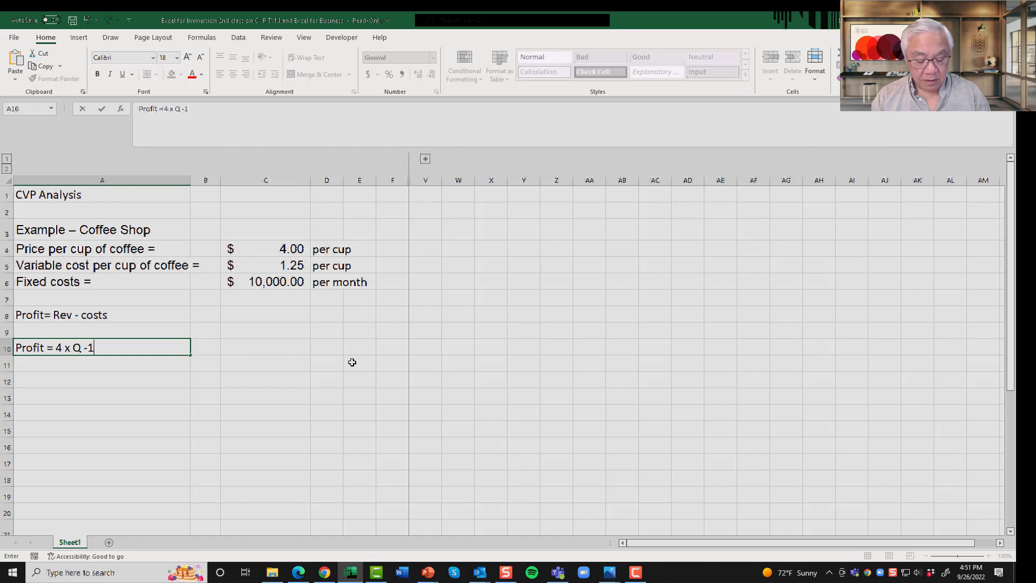
type(".25 x ")
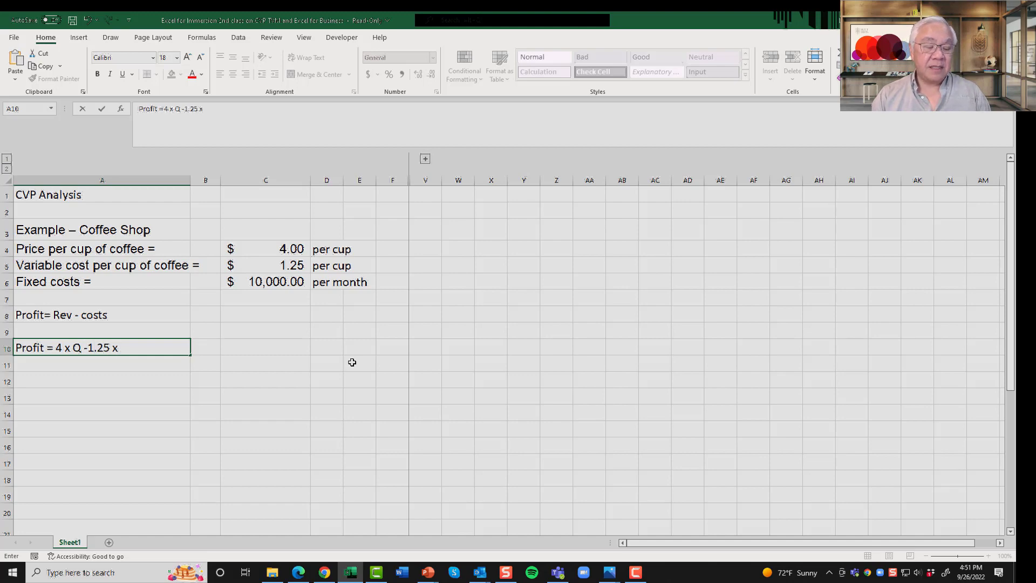
type("Q")
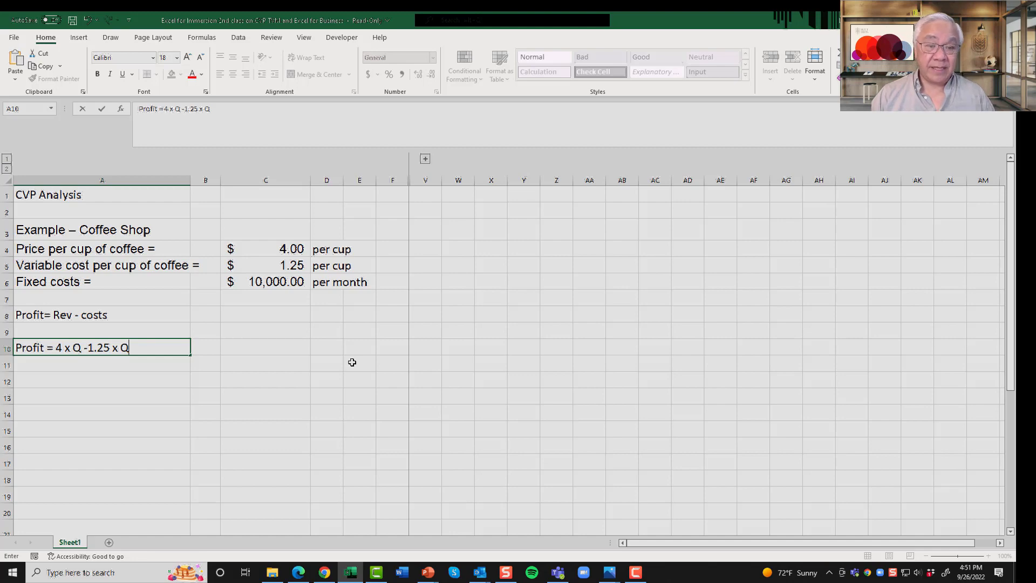
type(" -")
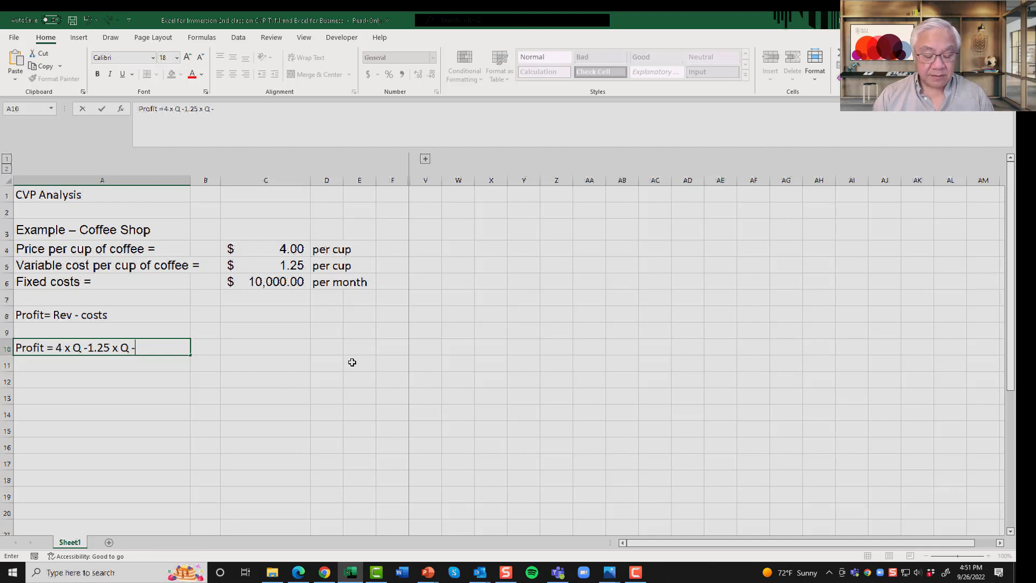
type(" 10,000")
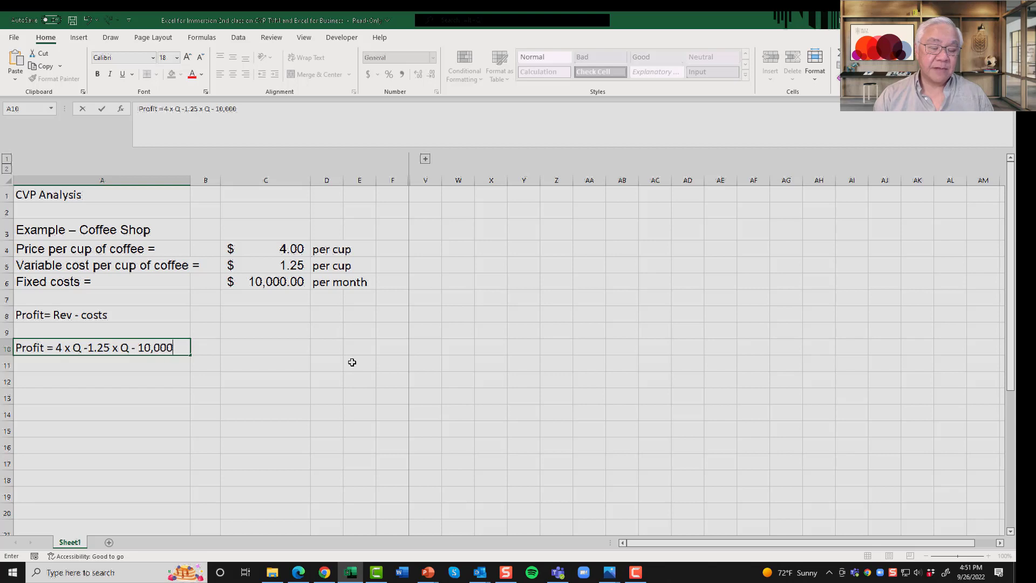
key("Return")
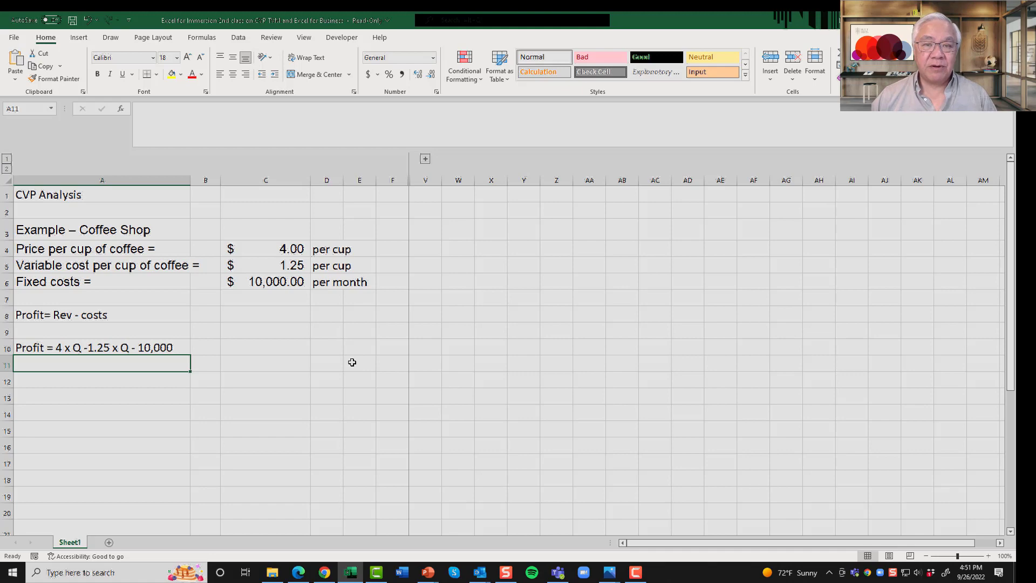
- Enter 'Breakeven where Profit = 0' in cell A12
key("Up")
key("Down")
key("Down")
left_click(235, 118)
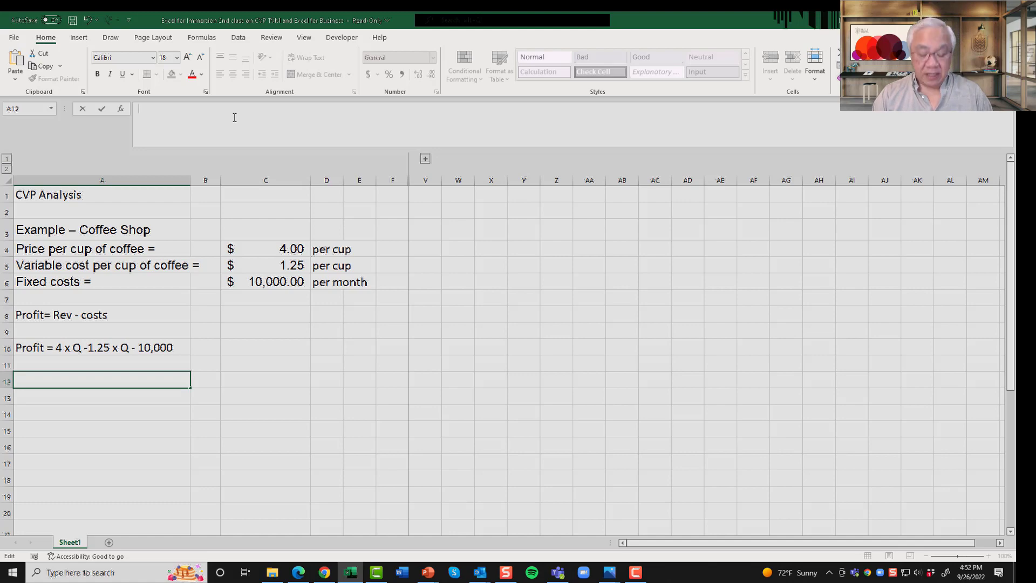
type("Breakeven")
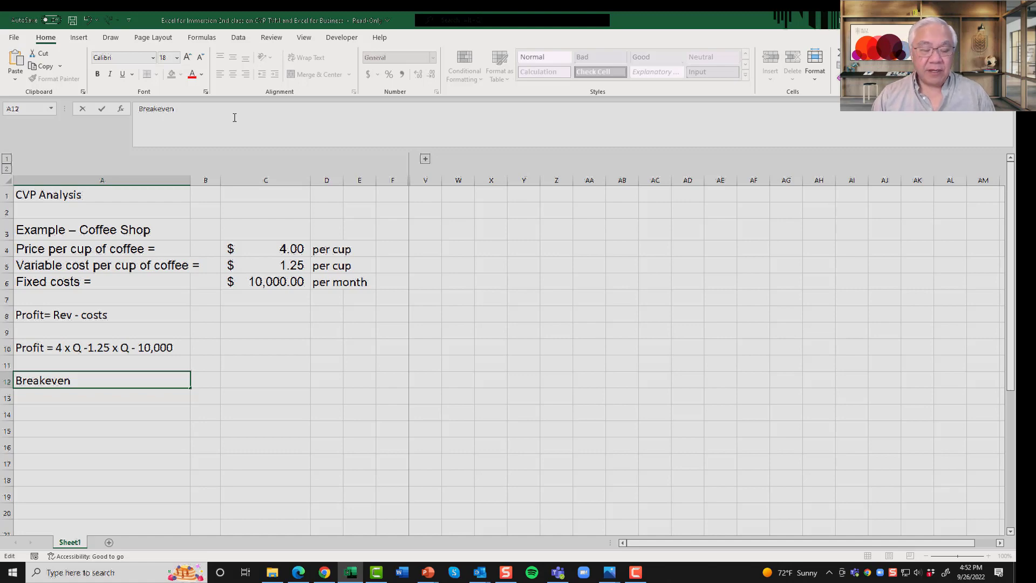
type("where")
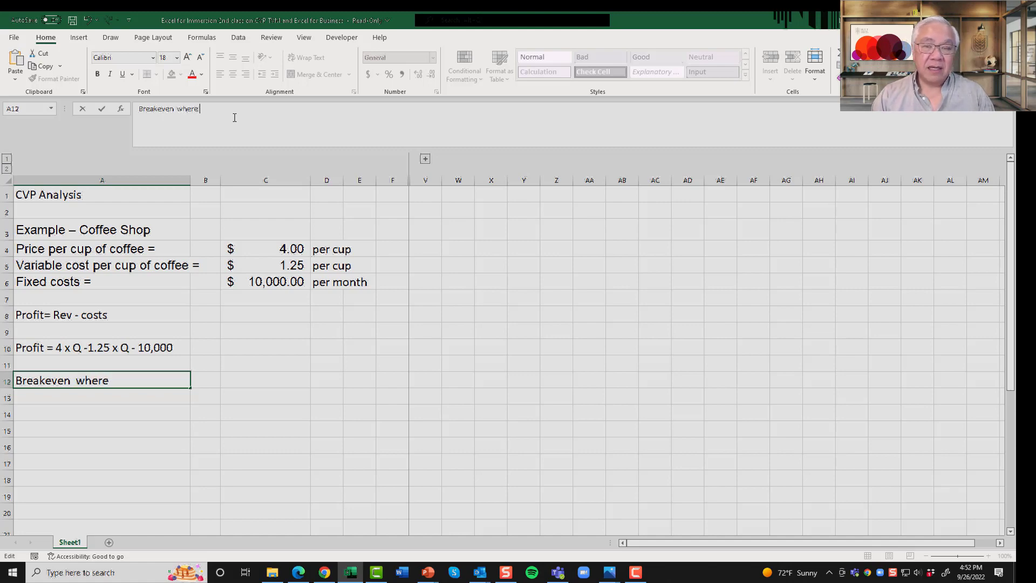
type(" Profit = 0")
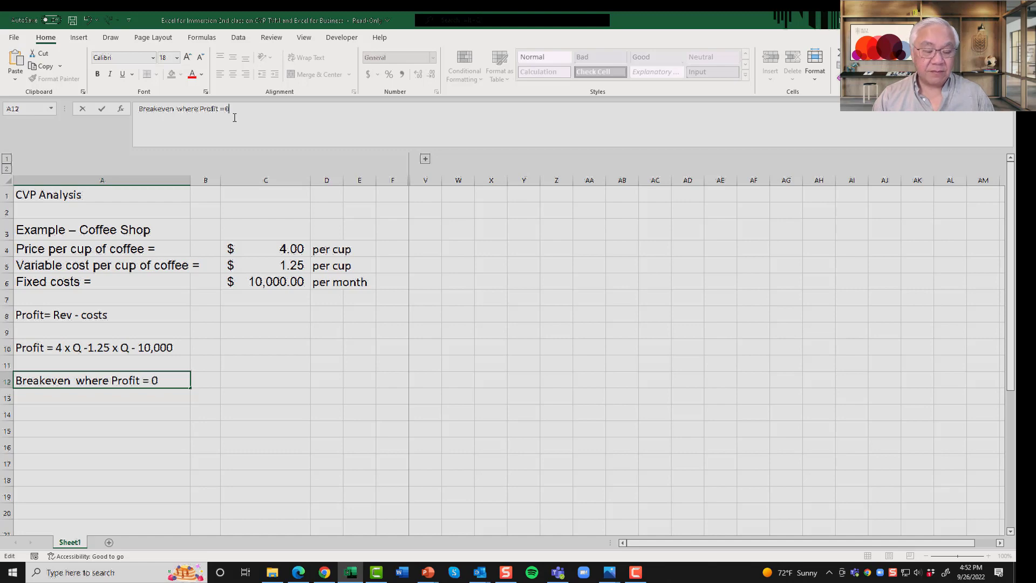
key("Return")
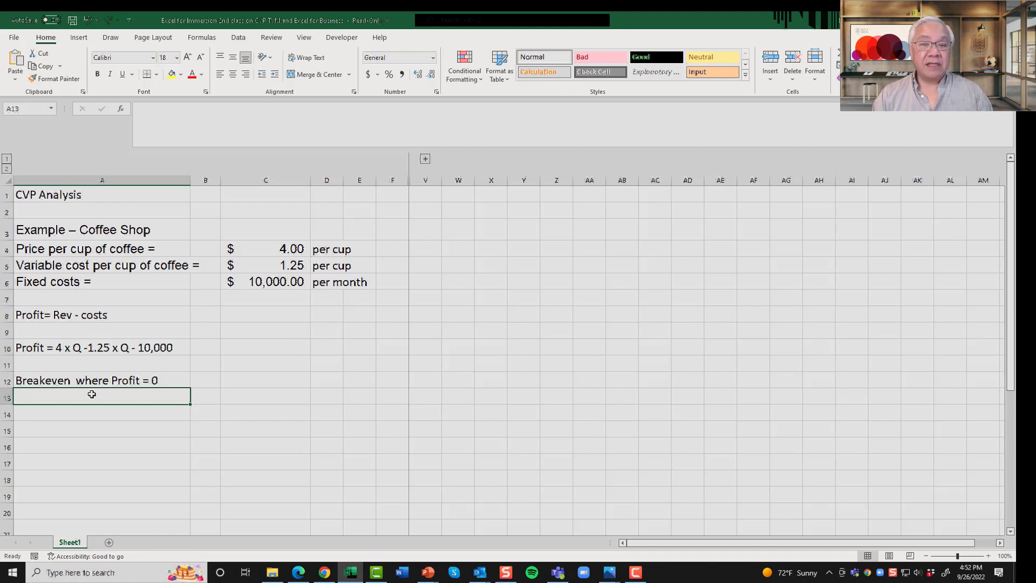
- Enter the four breakeven algebra lines in A13:A16, ending with 'Q = 10,000/2.75 ='
type("0")
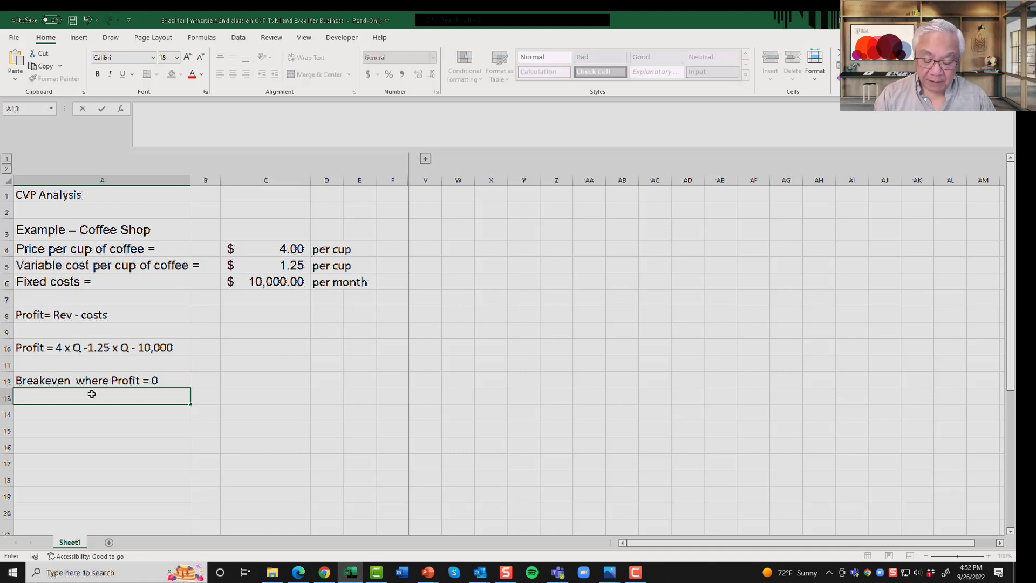
type(" = ")
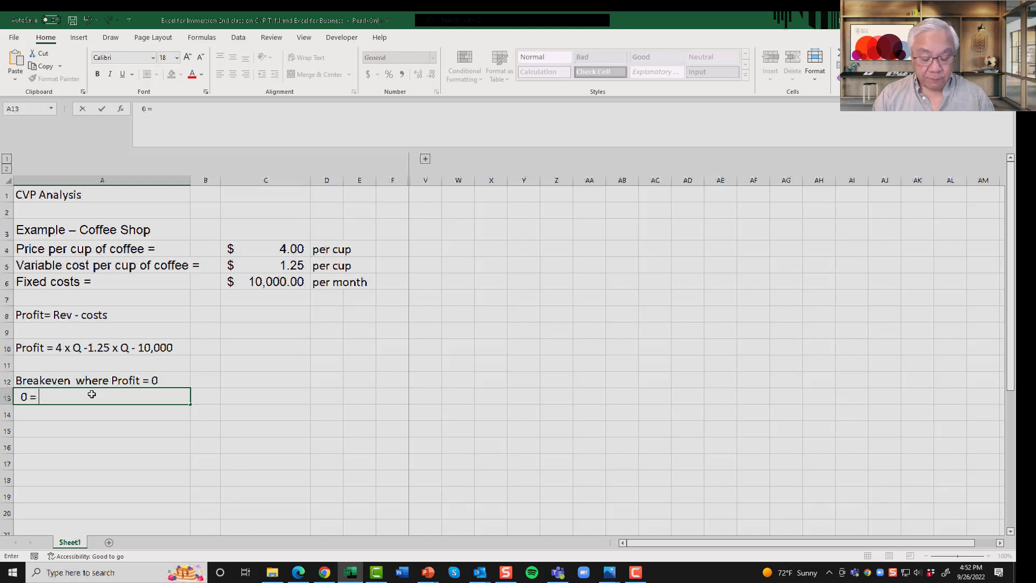
type("4Q")
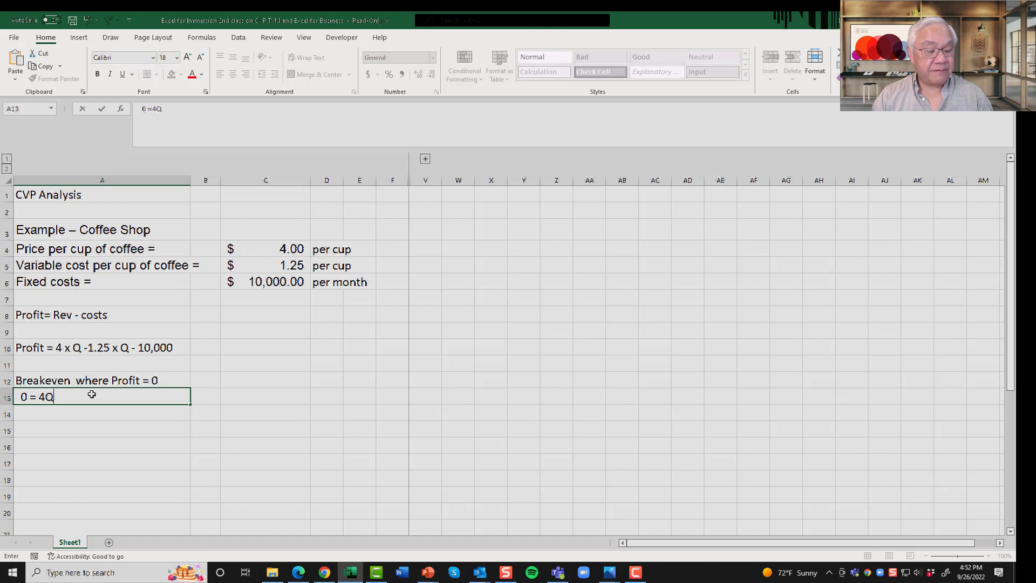
type(" - ")
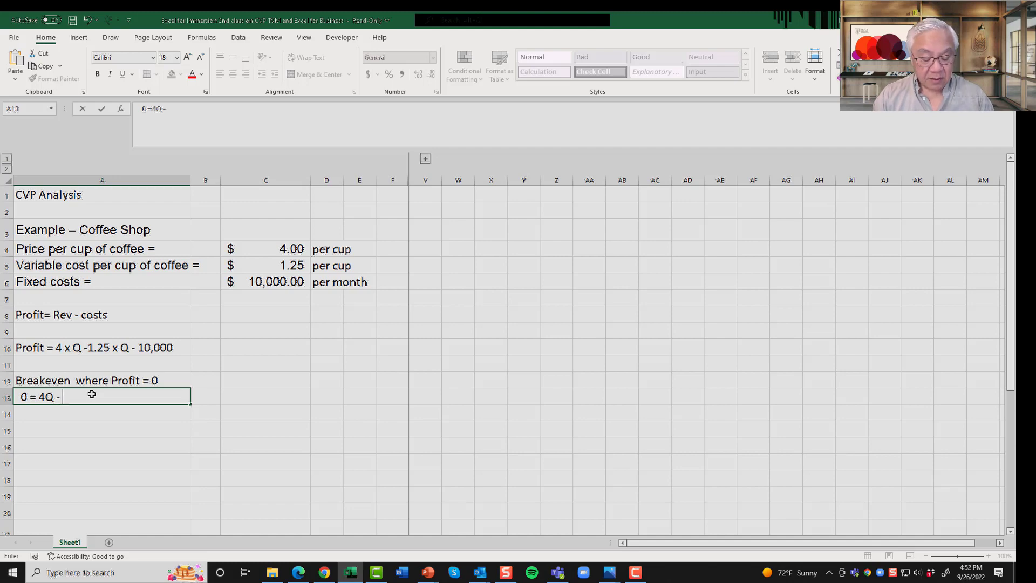
type("1.25")
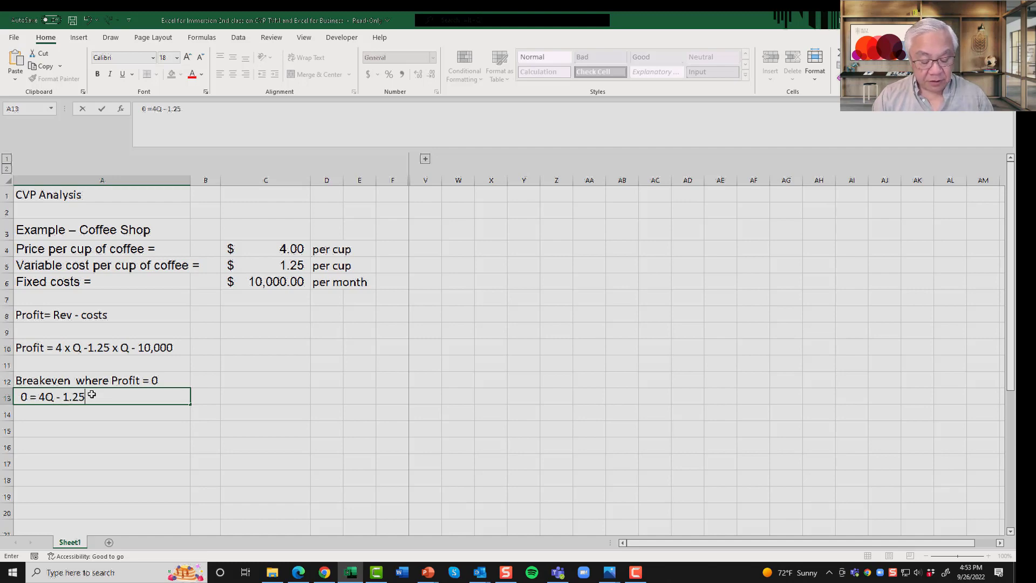
type("Q - 10,000")
key("Return")
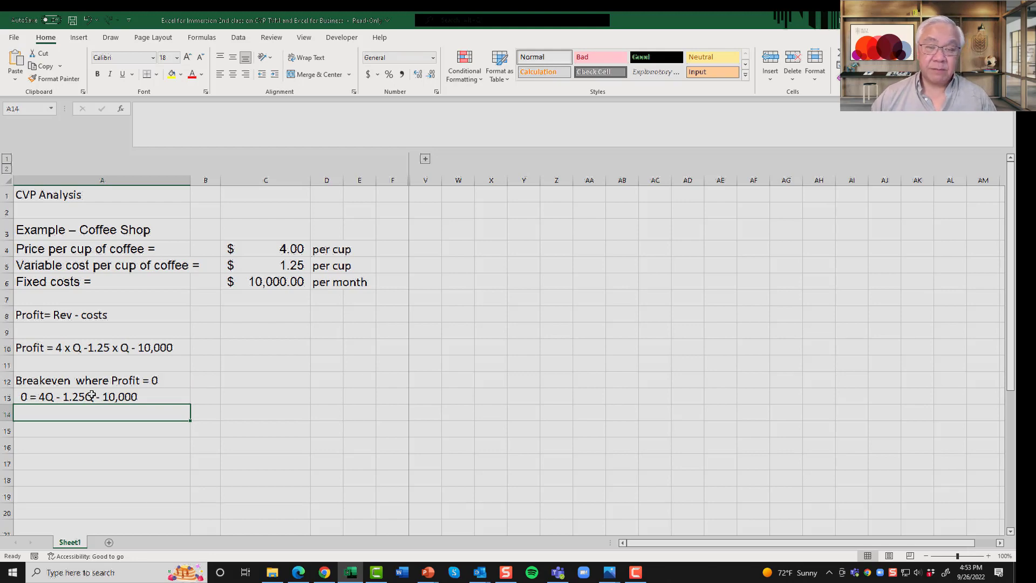
type("0")
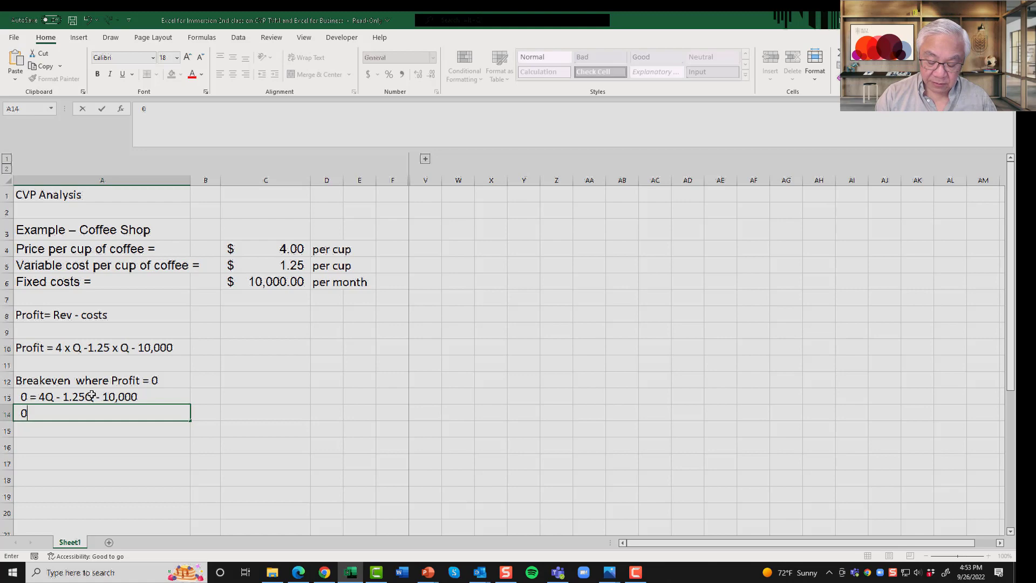
type(" =")
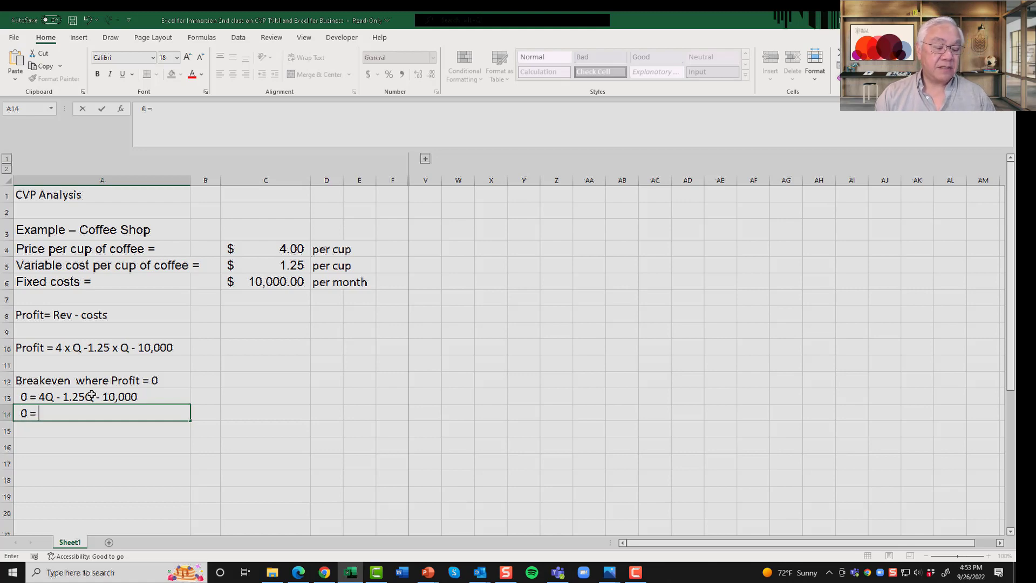
type(" 2.75")
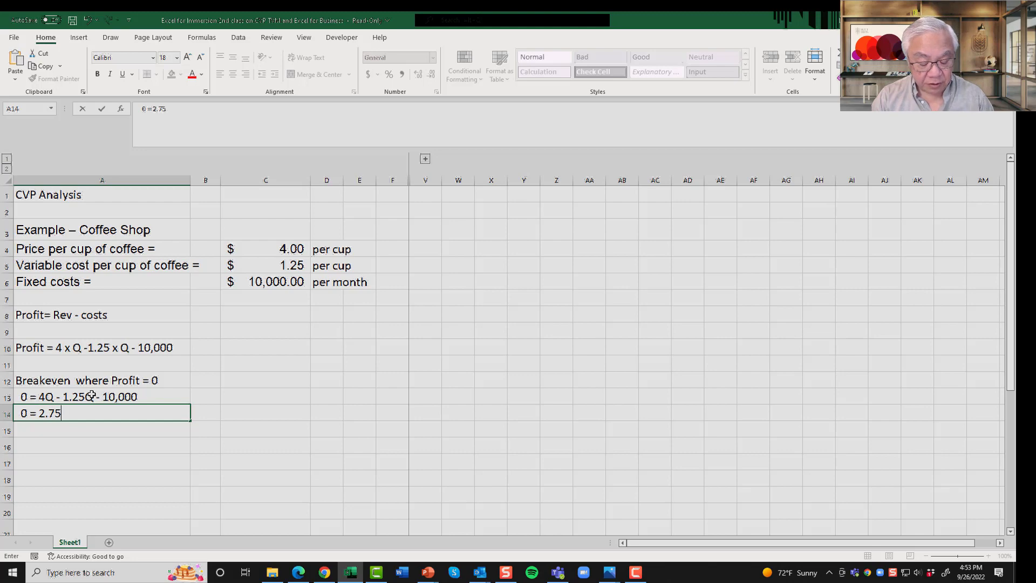
type("Q - 10,000")
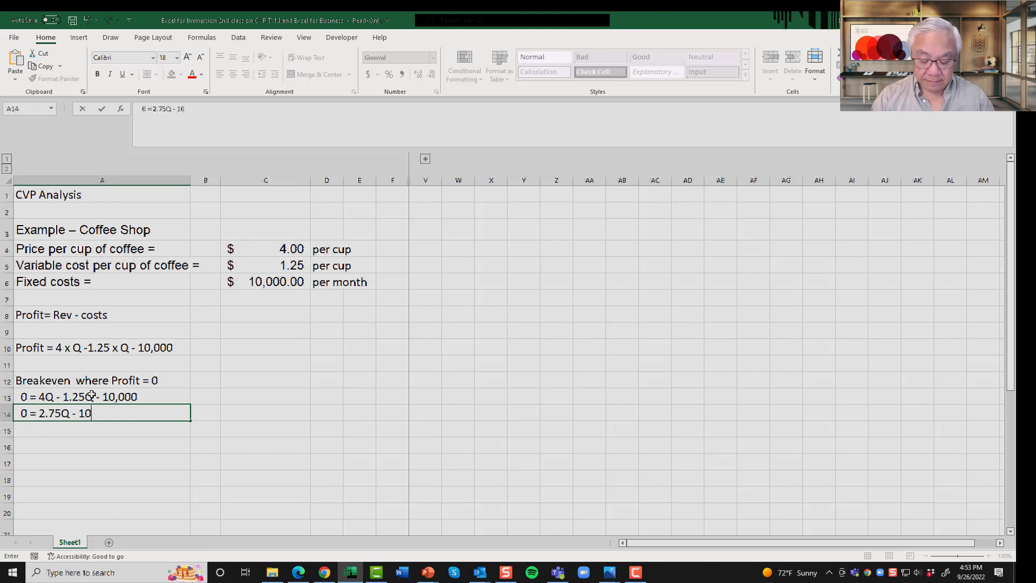
key("Return")
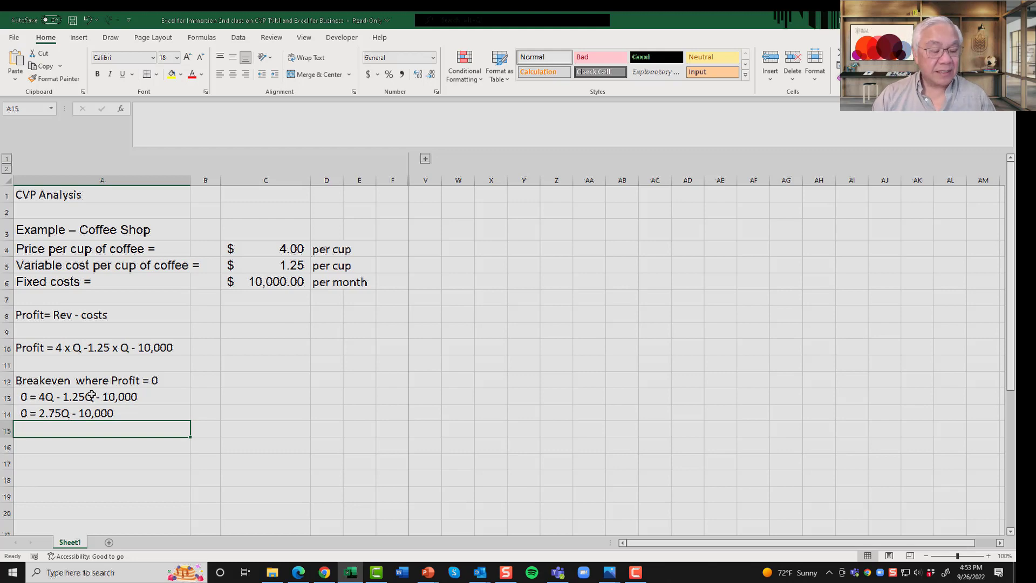
type("10,")
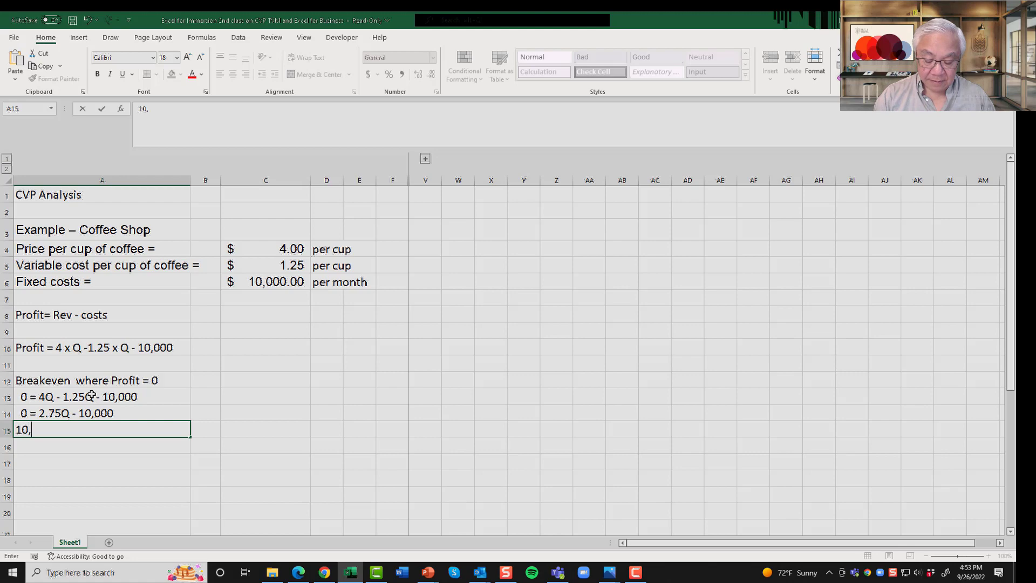
type("000 = ")
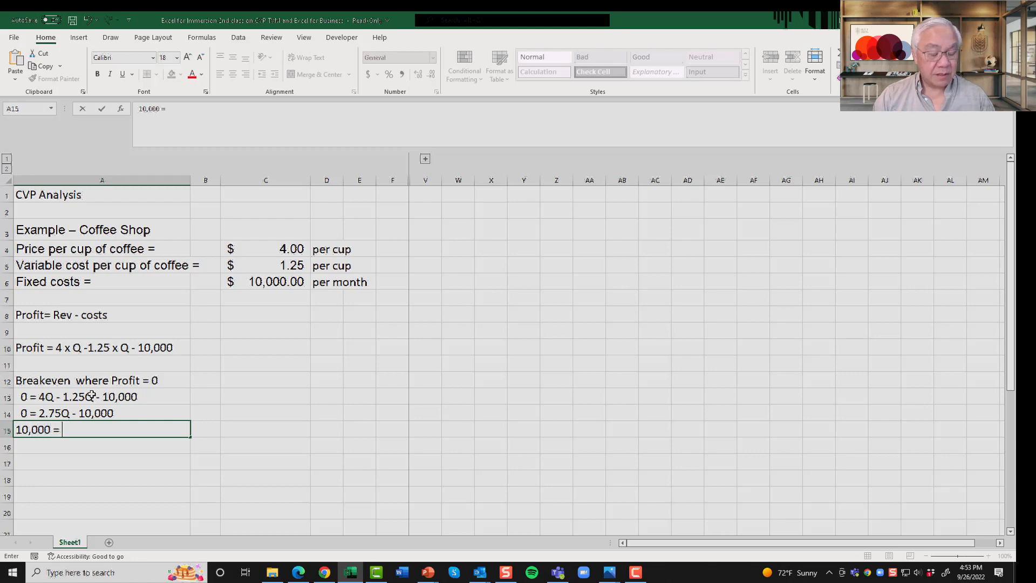
type("2.75")
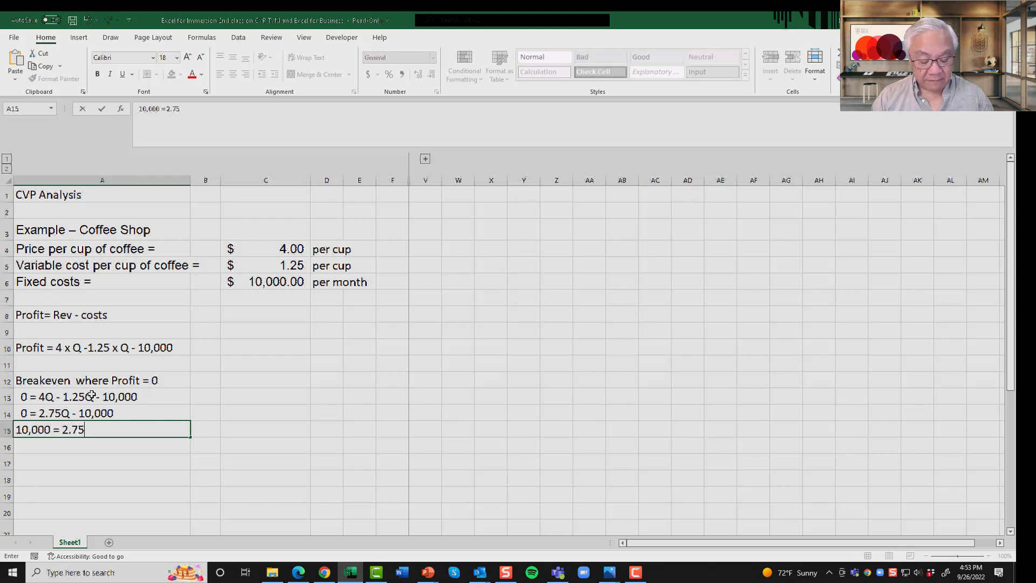
type("Q")
key("Return")
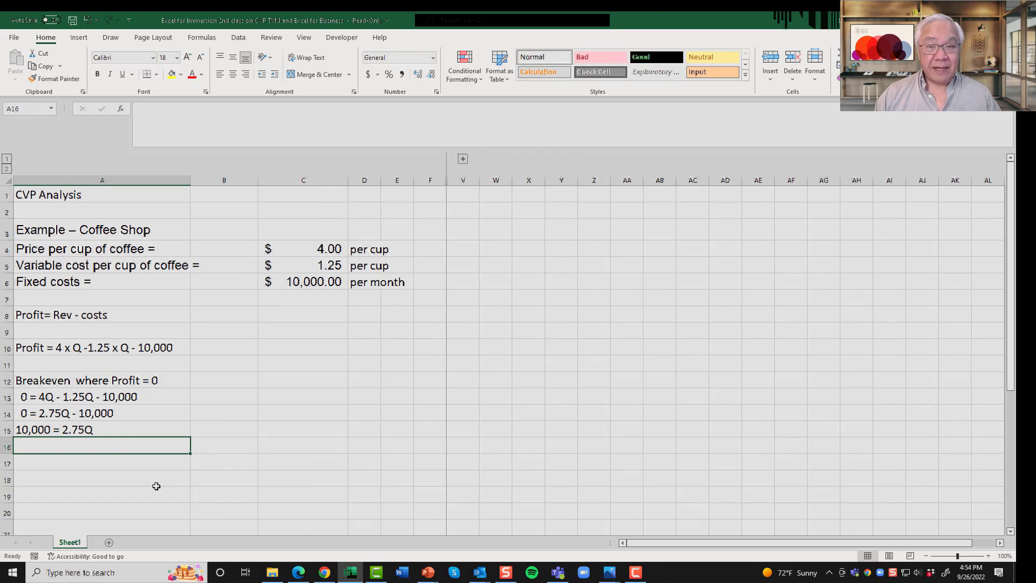
type("Q = ")
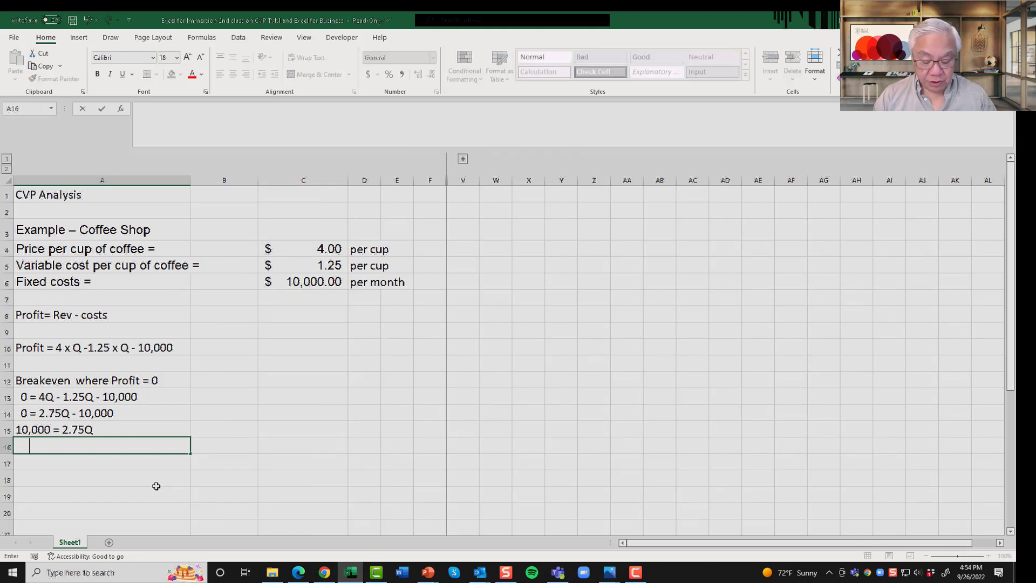
type("1")
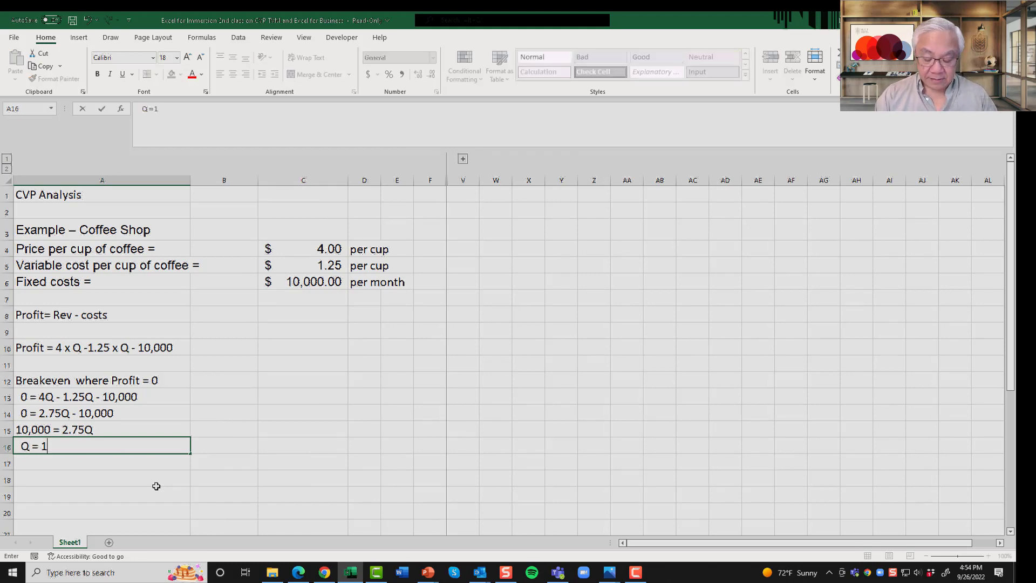
type("0,000")
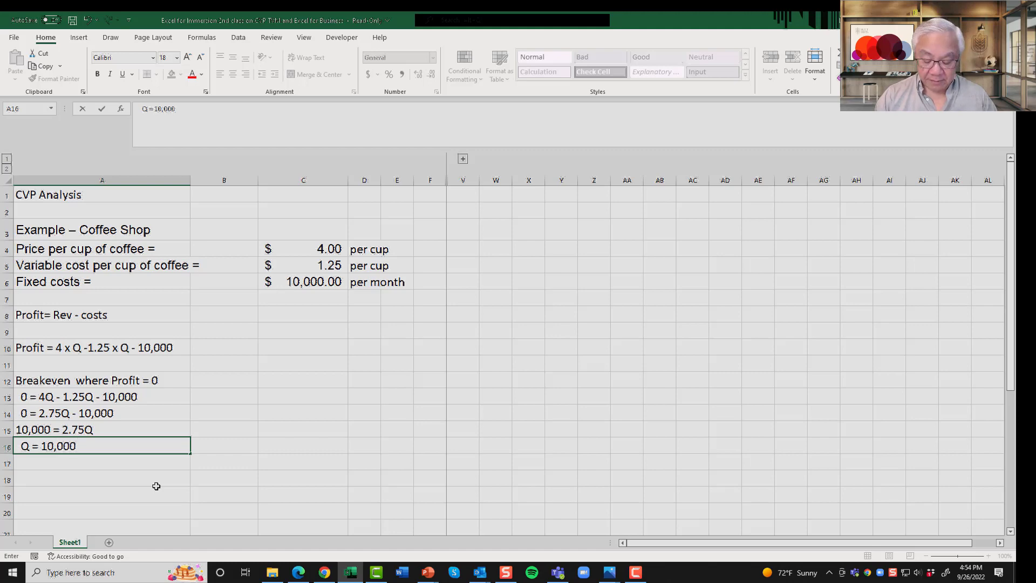
type("/2.75")
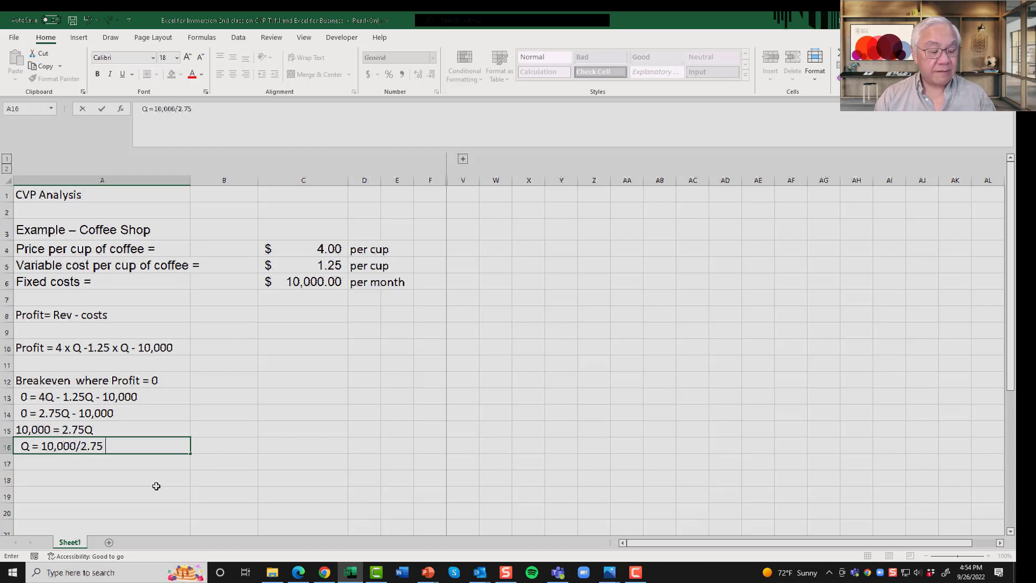
type(" =")
key("Tab")
key("Right")
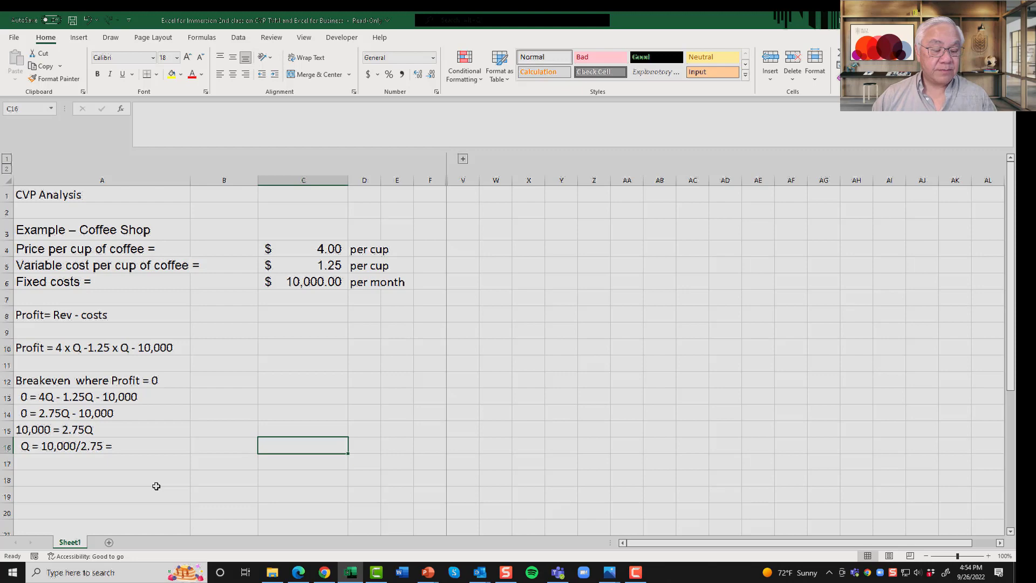
key("Left")
- Compute breakeven cups as +10000/2.75 in B16 and label it 'cups in a month'
type("+10")
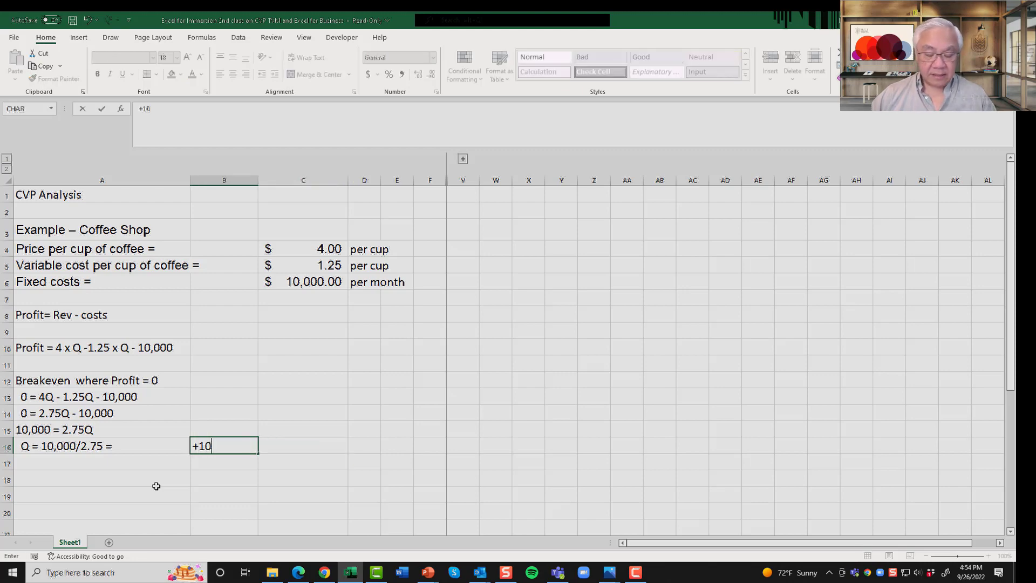
type("000/2.75")
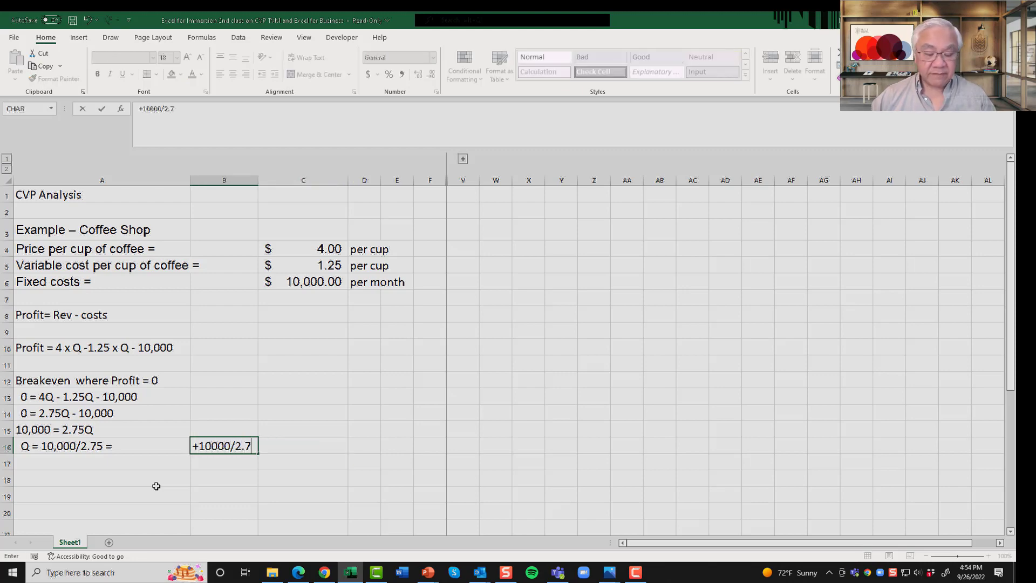
key("Return")
key("Up")
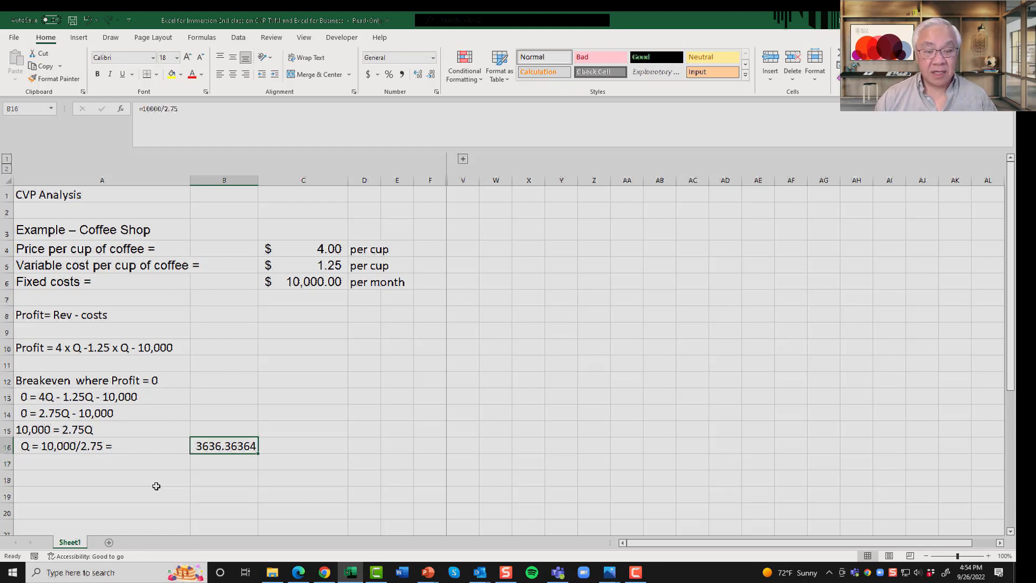
key("Right")
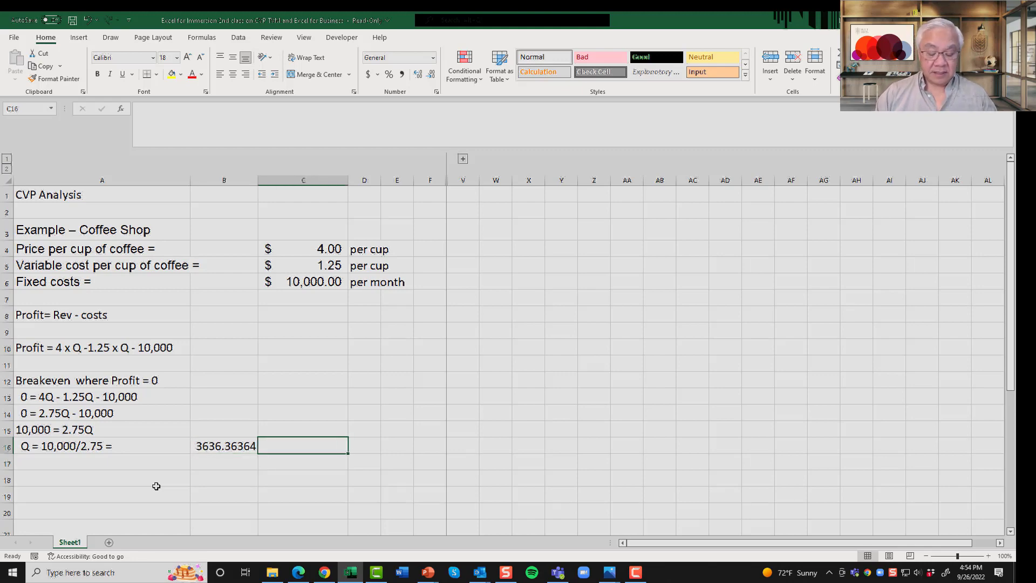
type("cups in a month")
key("Return")
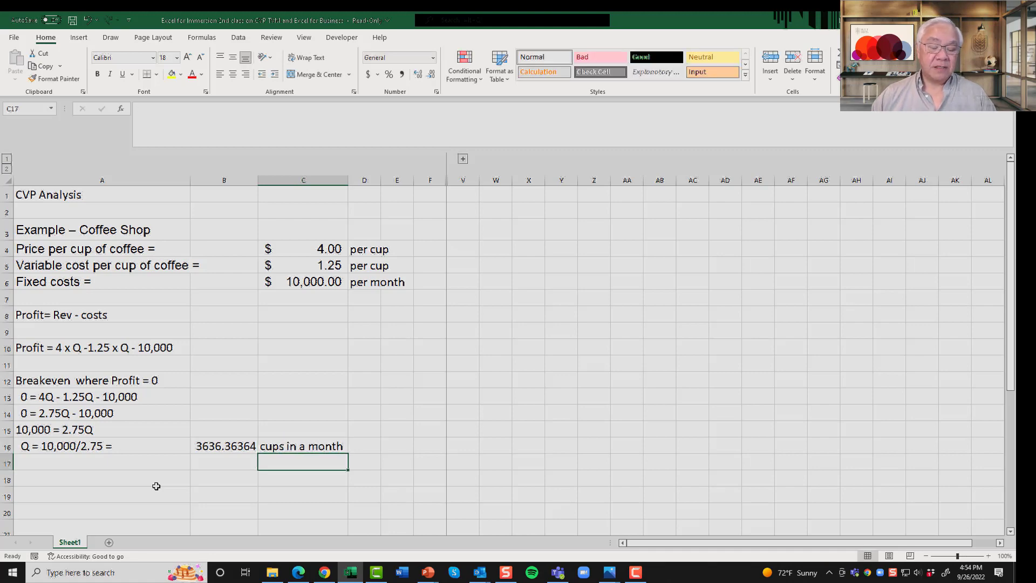
- Enter B16/30 in B17 and =B17/10 in B18
key("Left")
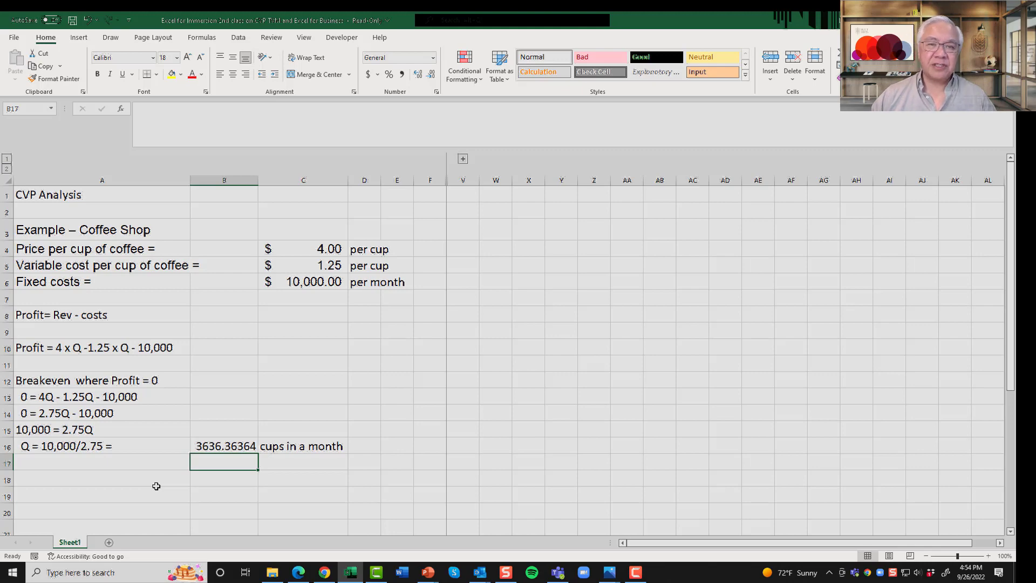
type("+")
key("Up")
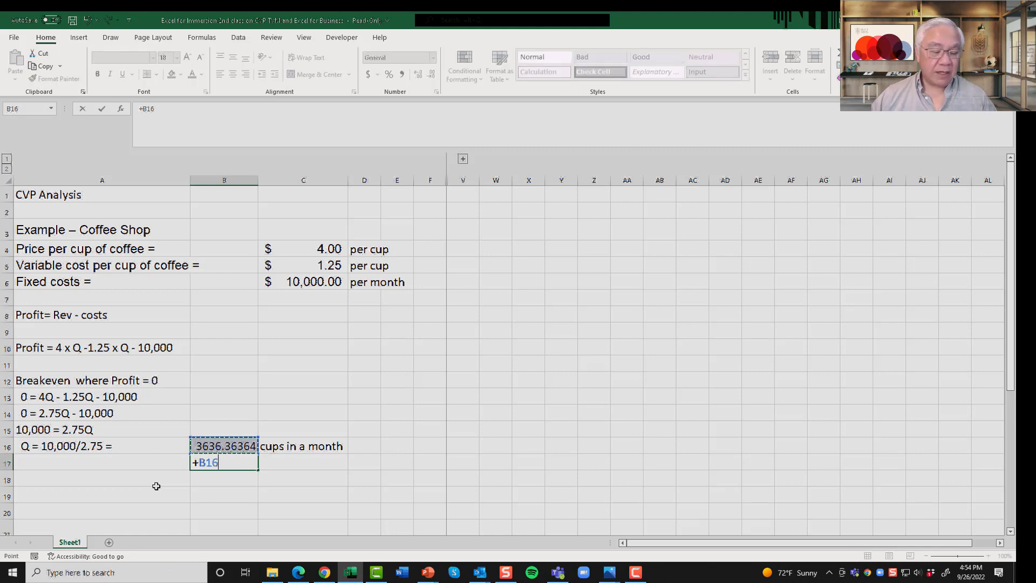
type("/30")
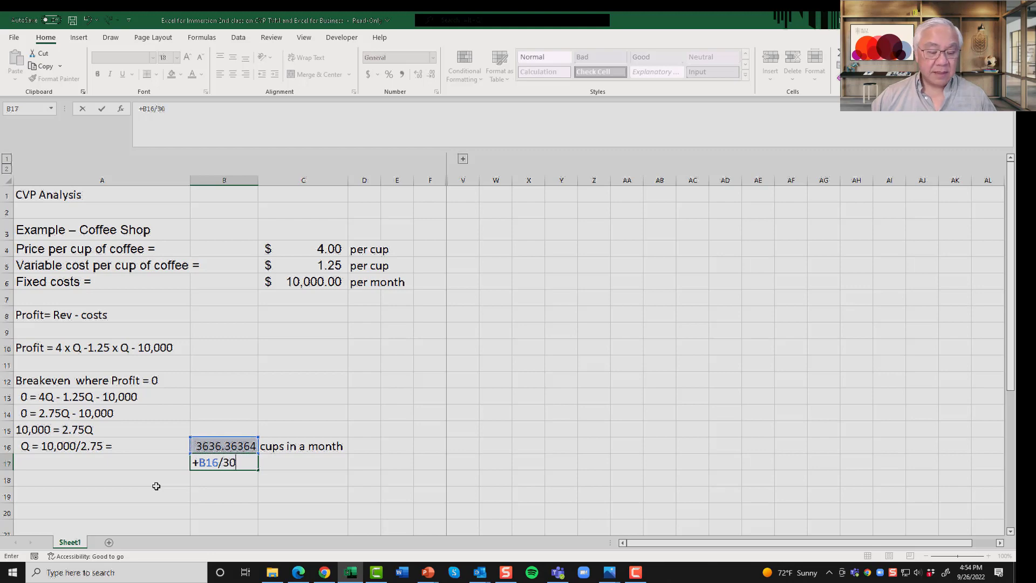
key("Return")
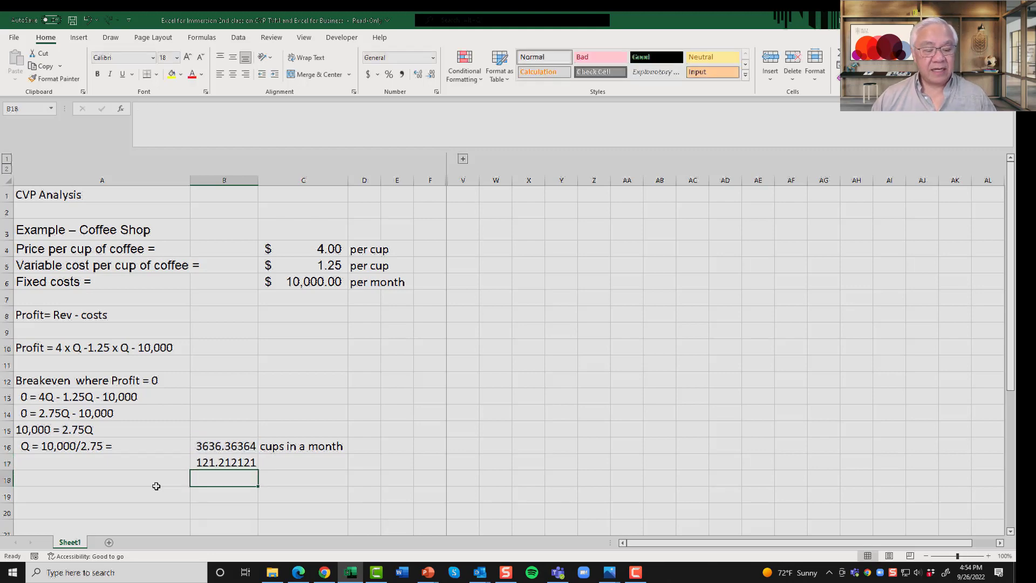
type("=B17/10")
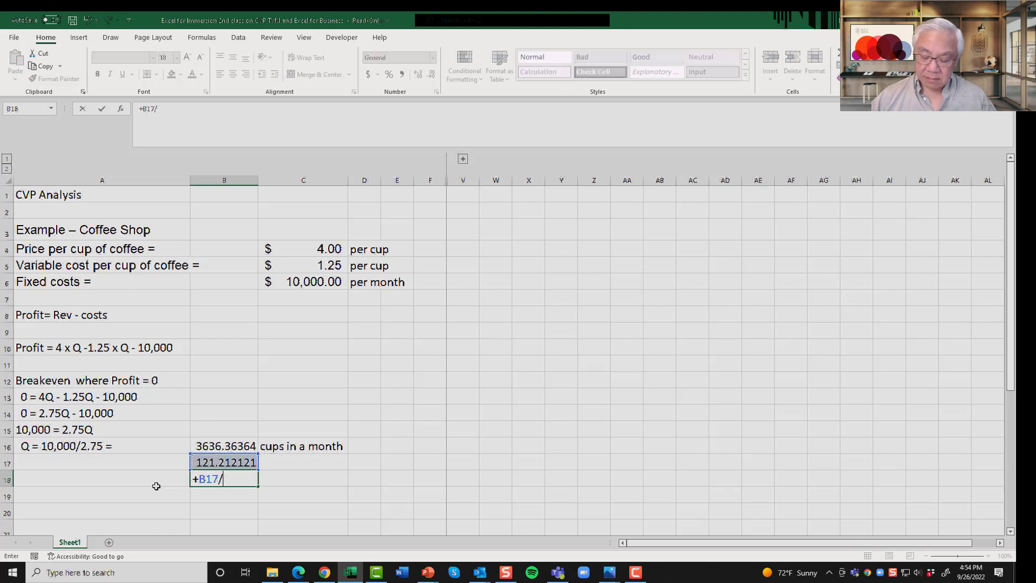
key("Return")
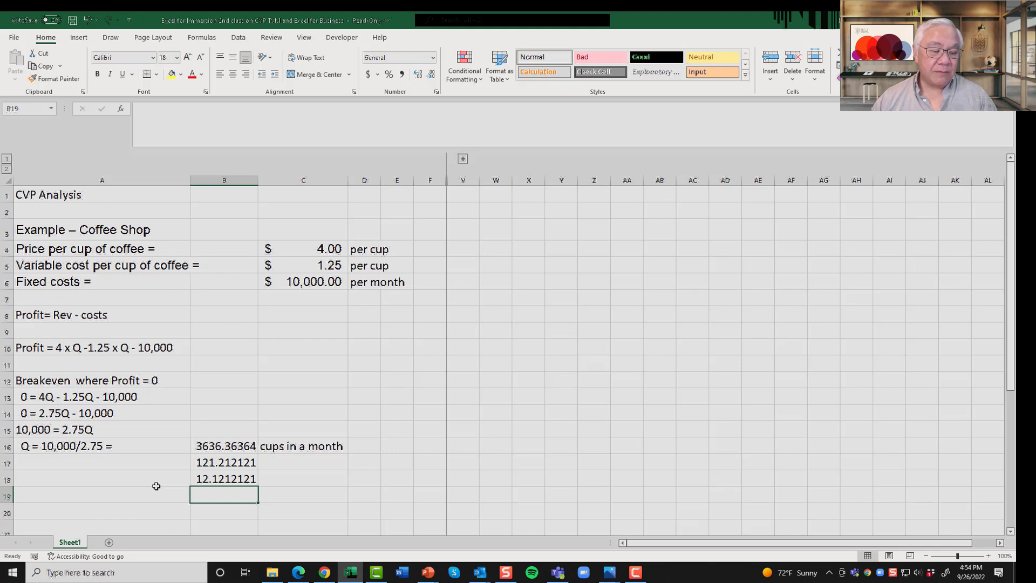
left_click(156, 486)
scroll(155, 486, "down", 1)
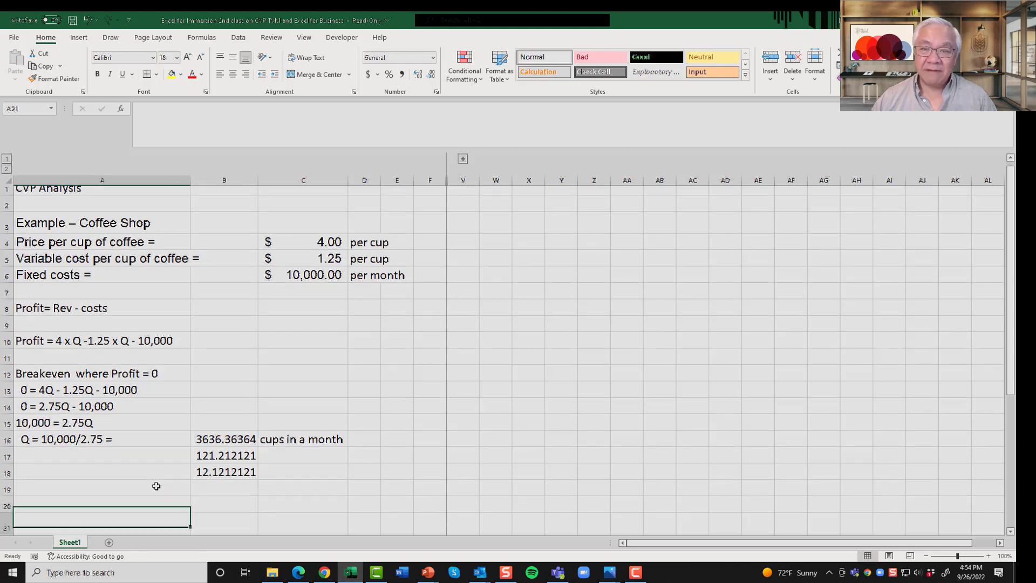
- Type 'Profit = Price x Quant - VC x Quant - Fixed costs' into A20
left_click(156, 486)
key("Up")
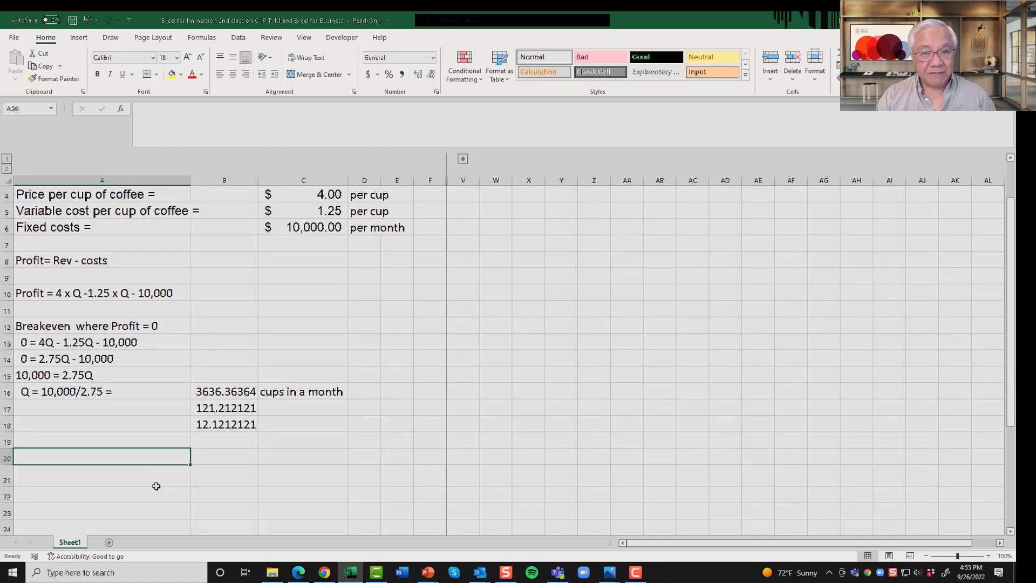
type("Pro")
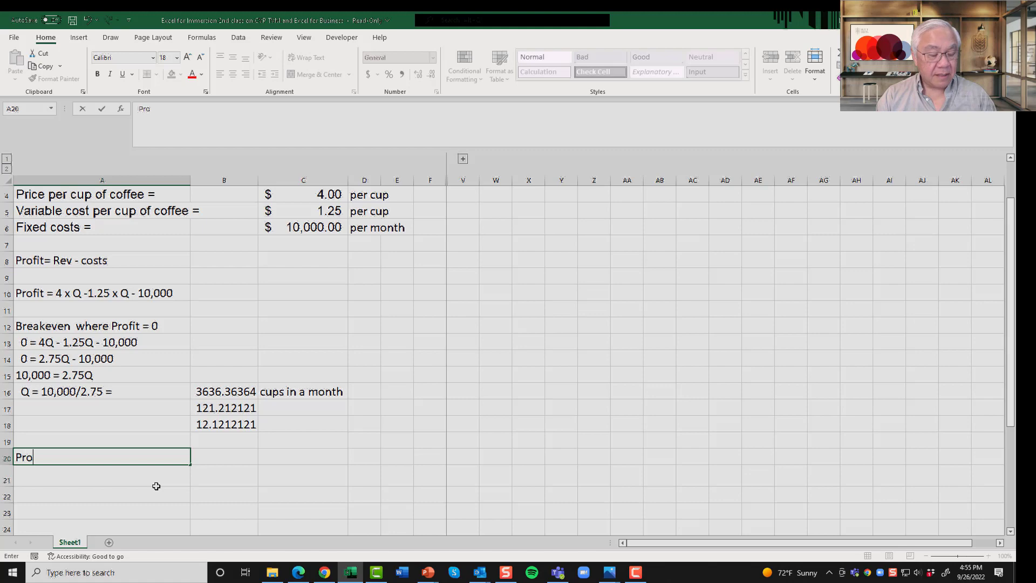
type("fit = ")
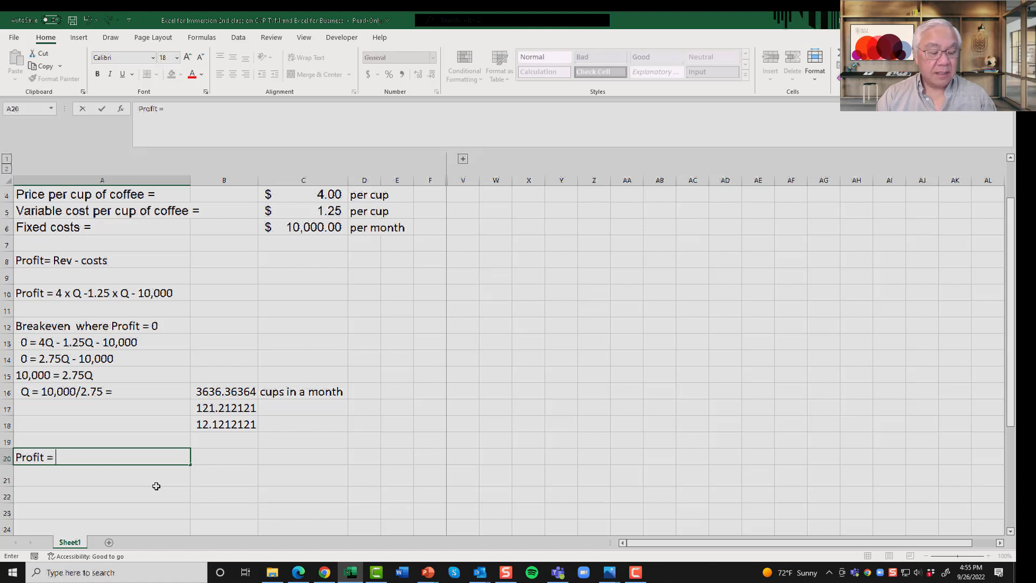
type("Price x Q")
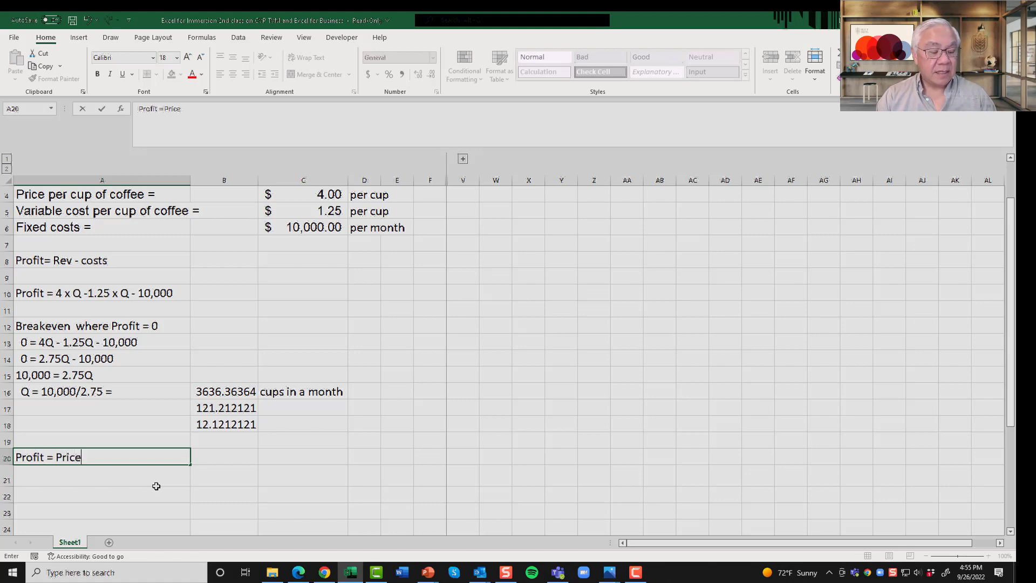
key("BackSpace")
type("uan")
key("BackSpace")
key("BackSpace")
key("BackSpace")
type("ant")
key("BackSpace")
key("BackSpace")
key("BackSpace")
type("uant ")
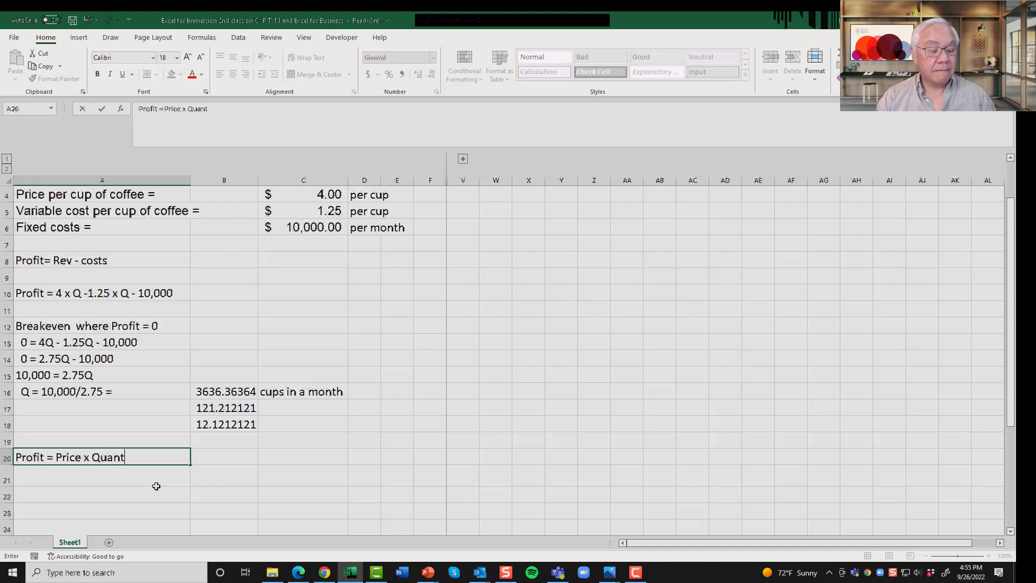
type("- ")
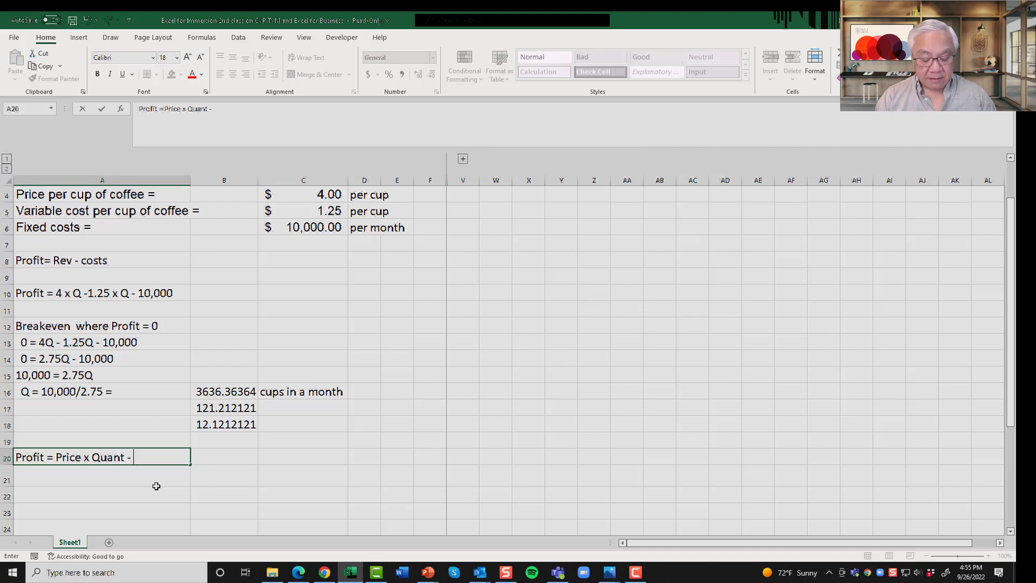
type("VC x Q")
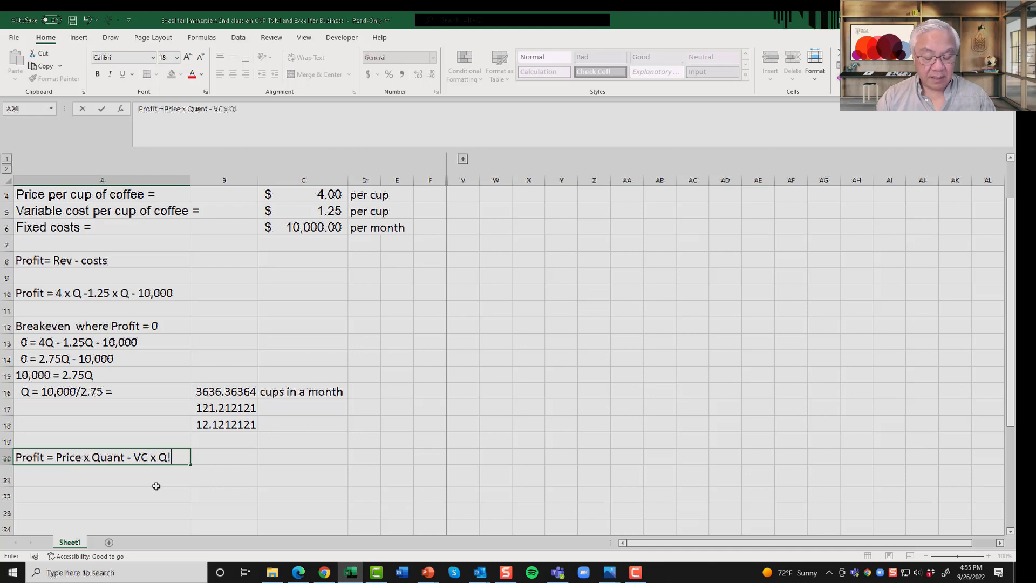
key("BackSpace")
type("Quant ")
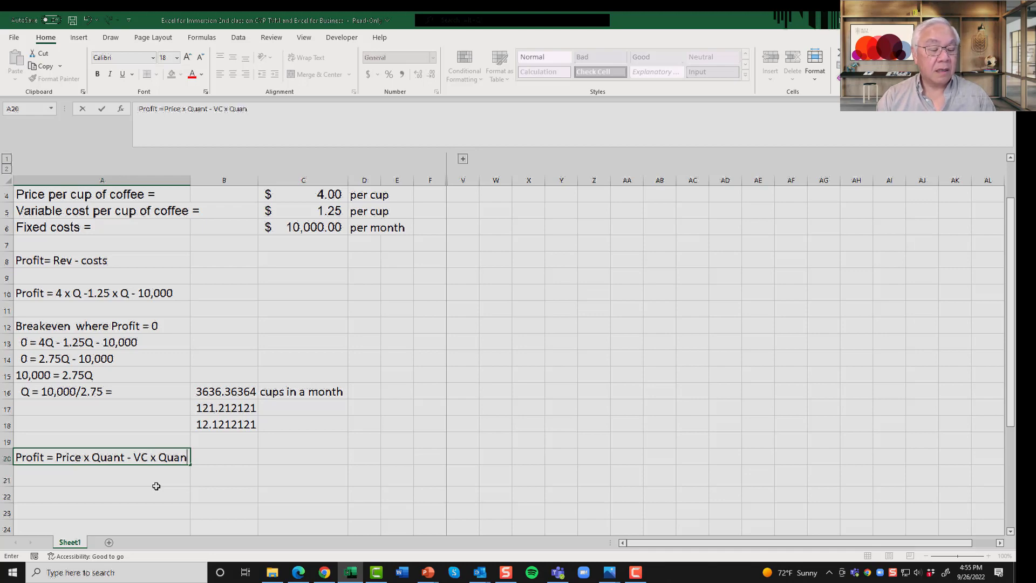
type("- Fixed costs")
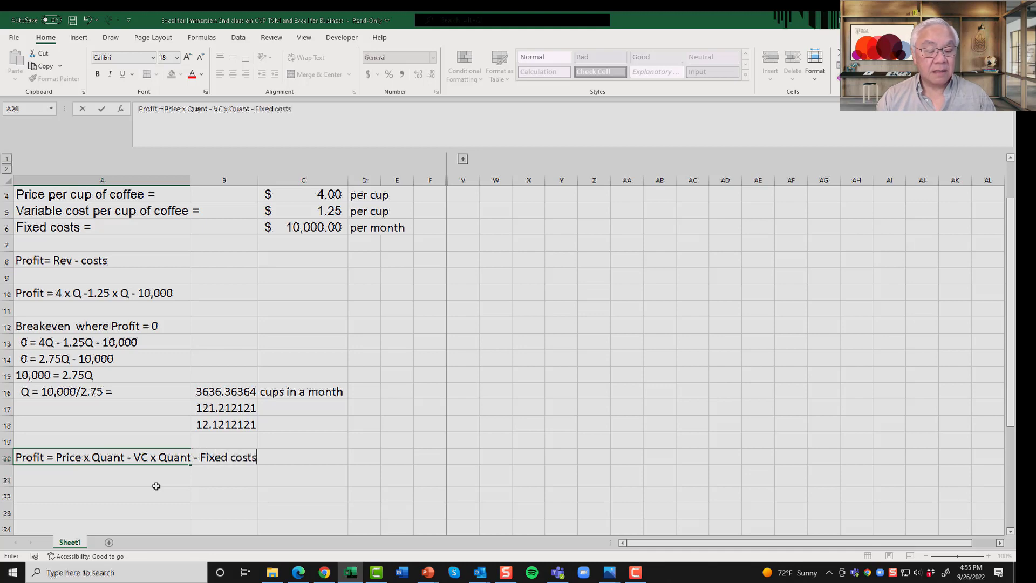
key("Return")
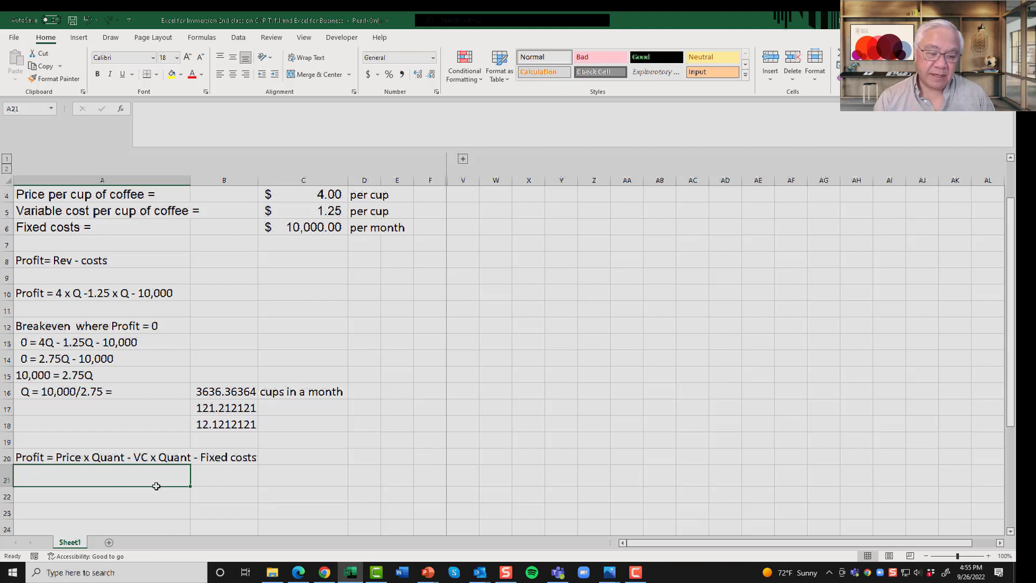
key("Down")
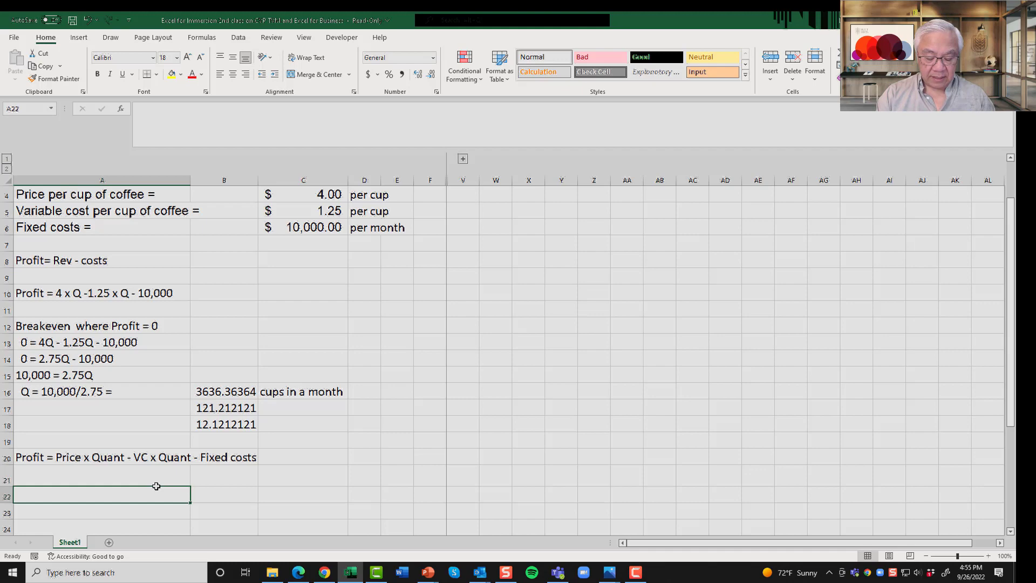
- Enter 'Profit = (price - vc) Q - fixed costs' in A22
type("Pr")
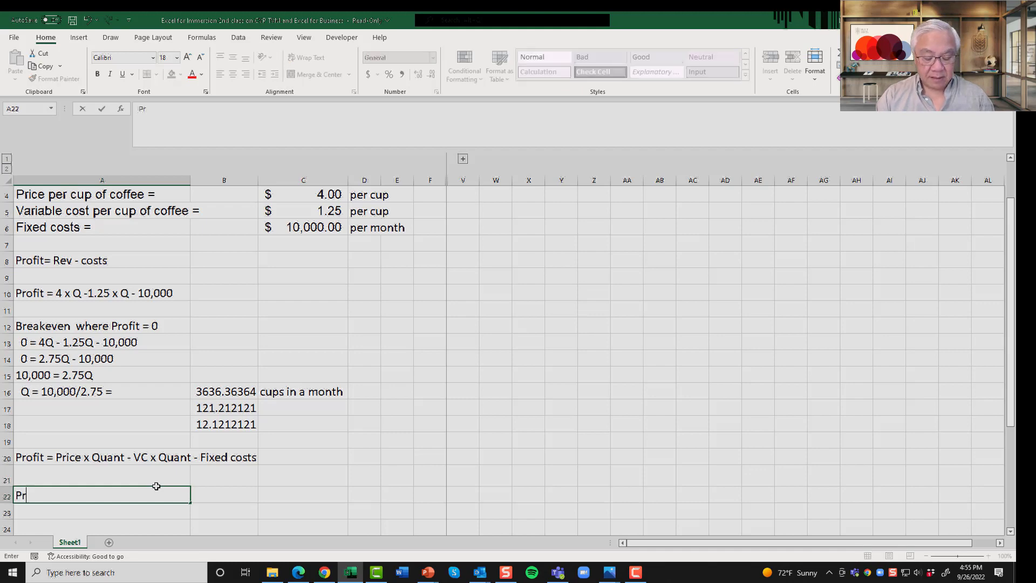
type("ofit = ")
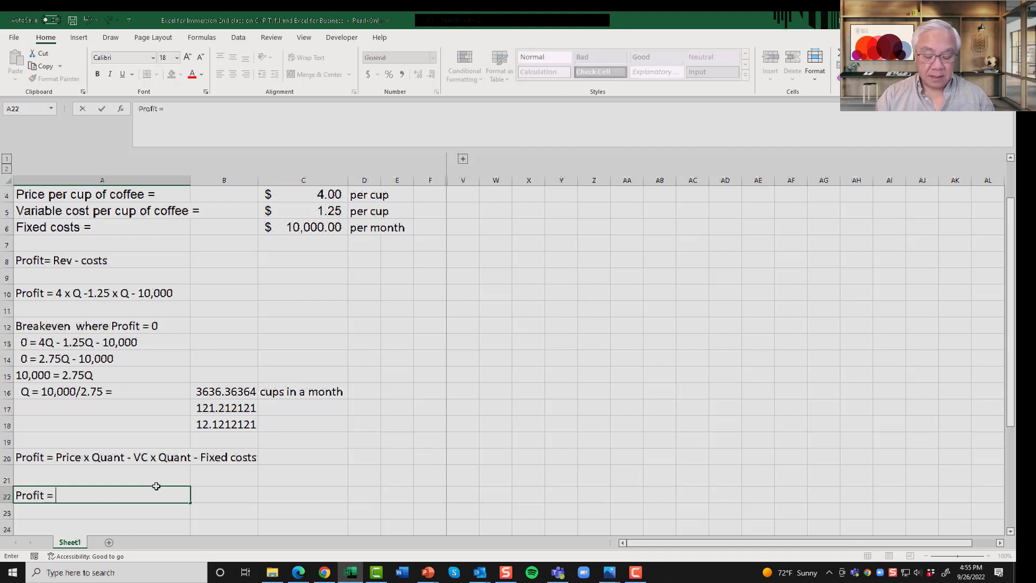
type("(price")
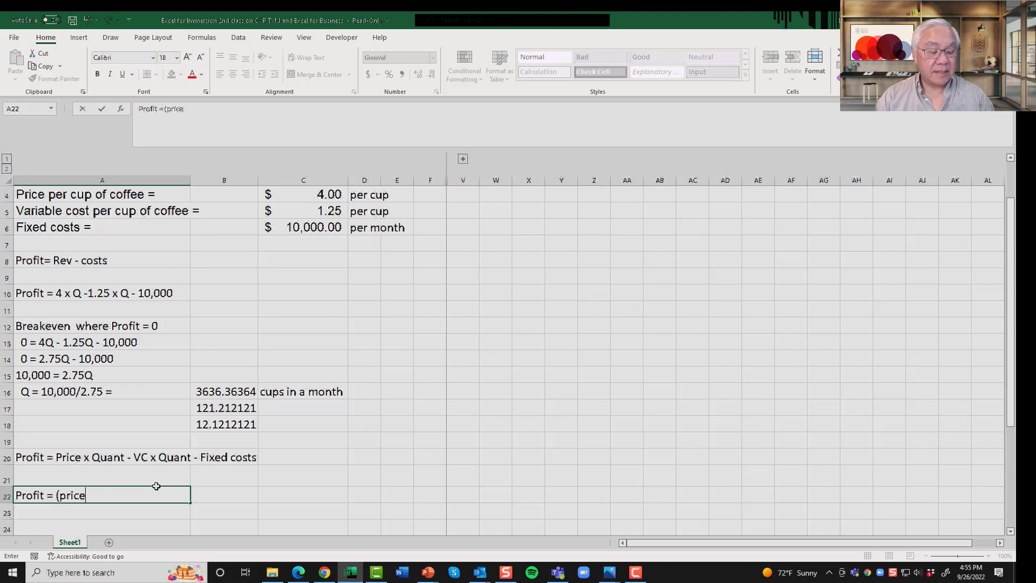
type(" - vc)")
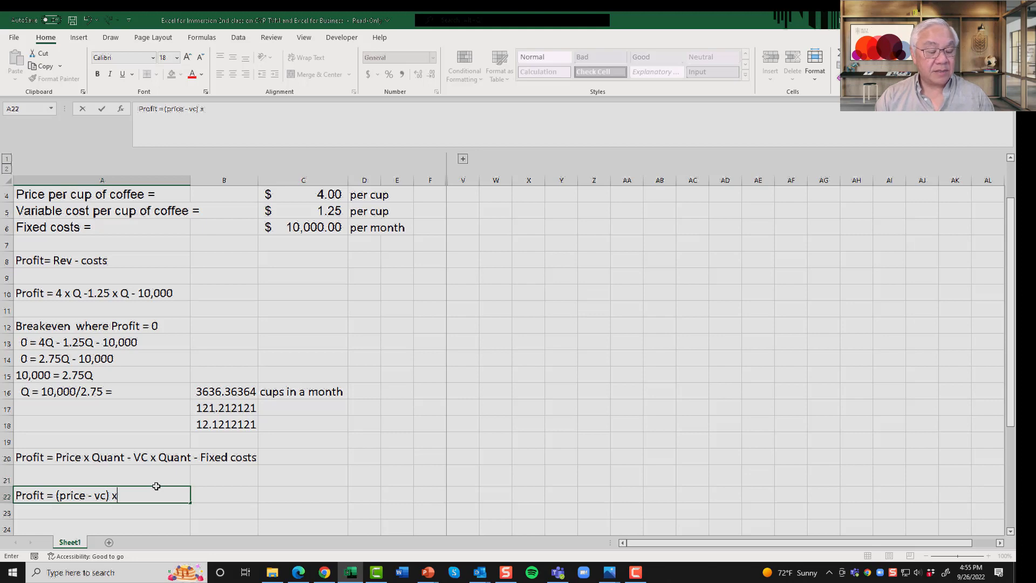
type(" Q ")
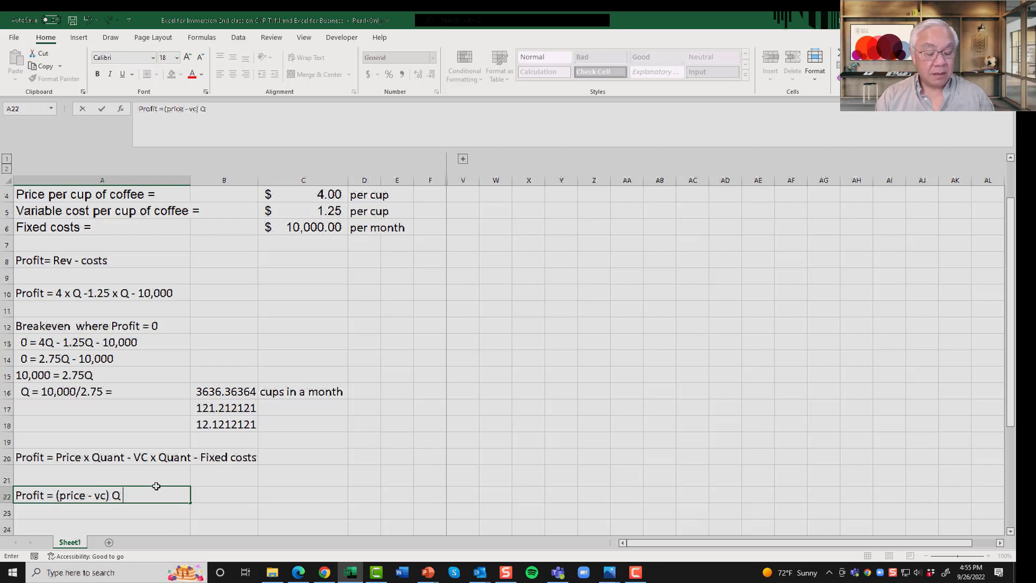
type("- fixe")
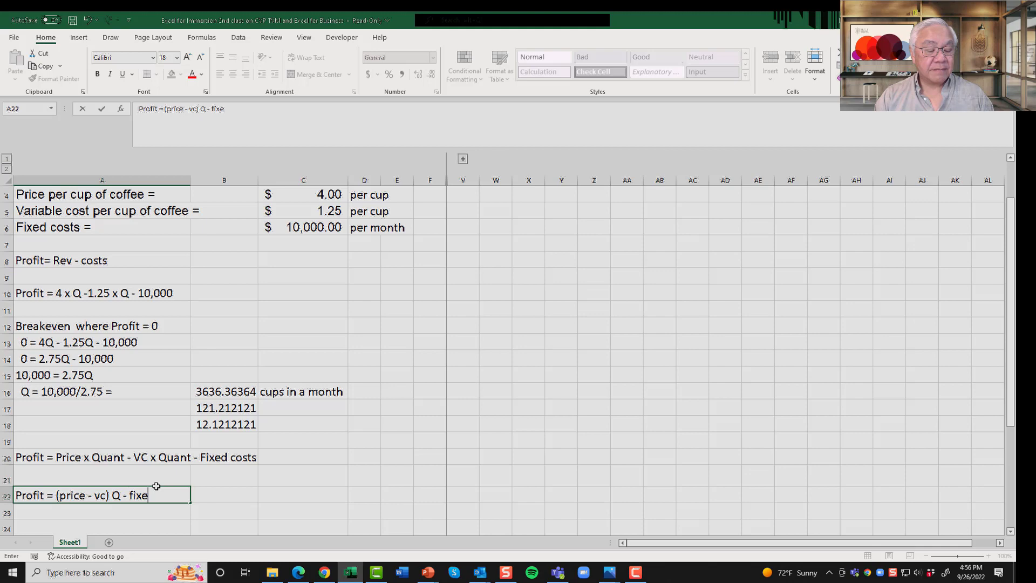
type("d costs")
key("Return")
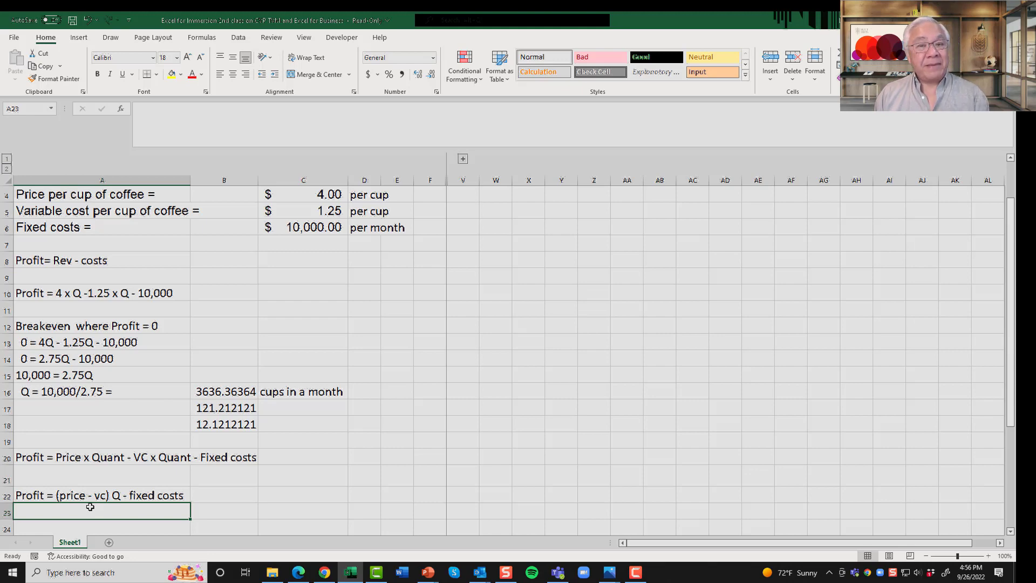
- Return to the slideshow and advance to the 'Simple, but Powerful and Useful!' slide
key("alt+Tab")
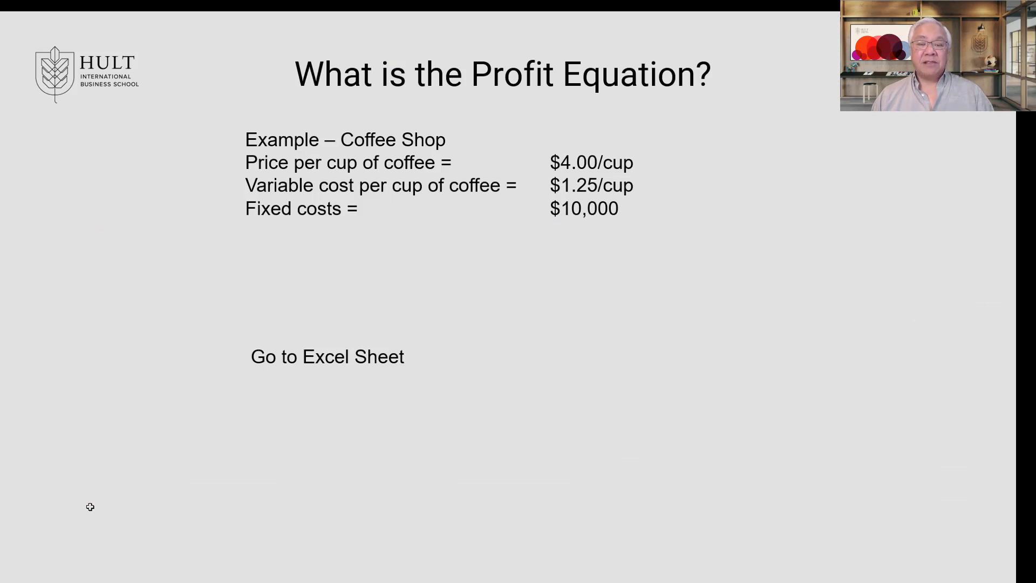
key("Right")
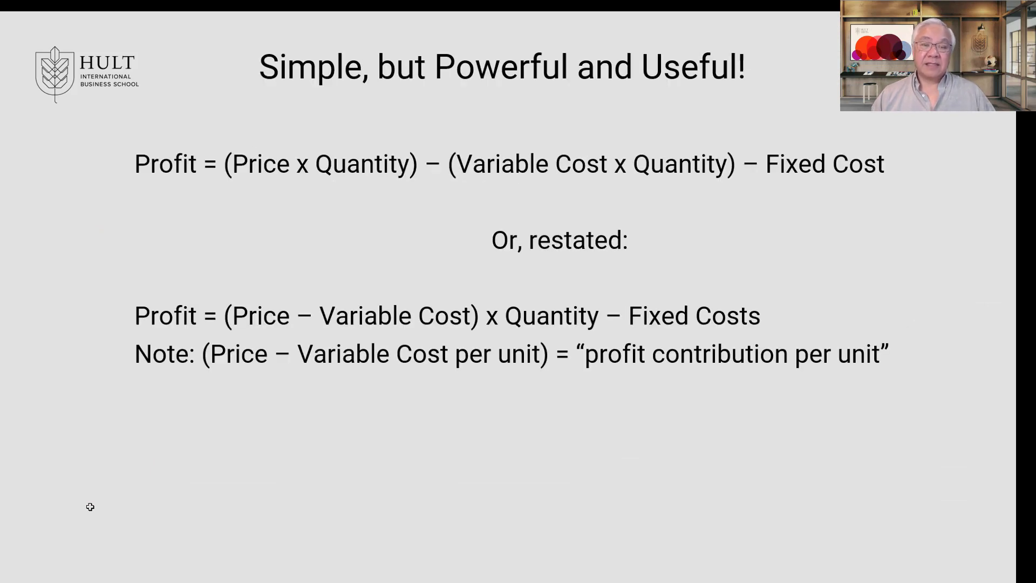